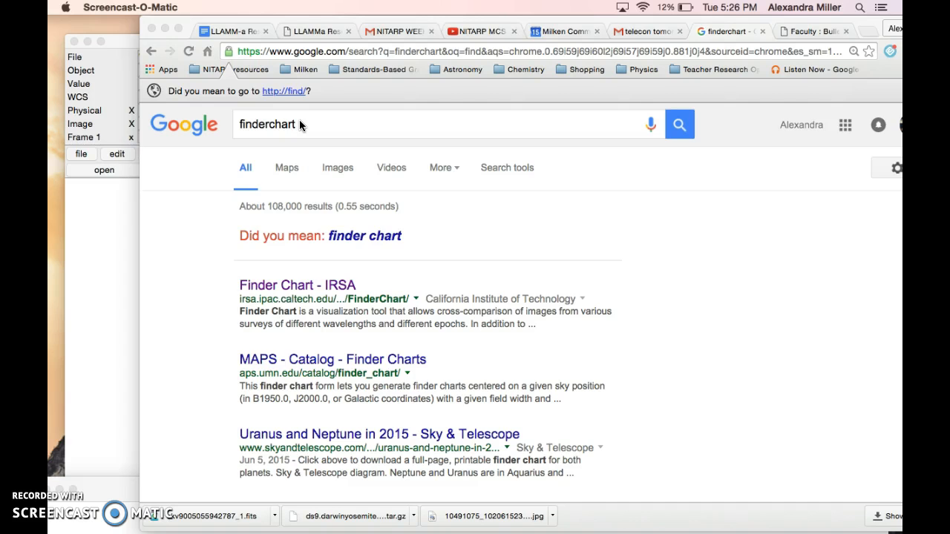
# Correct the Google query to "finder chart" and run the search
pyautogui.doubleClick(269, 124)
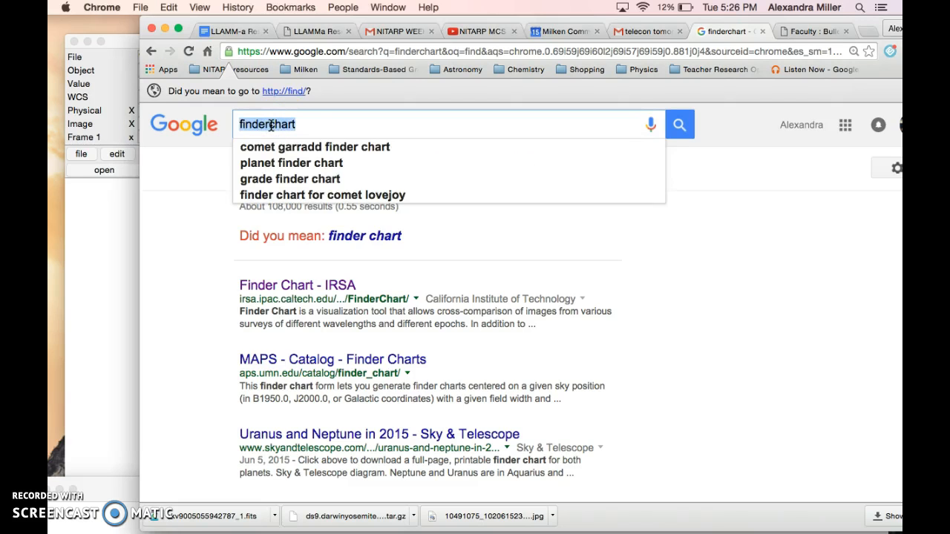
pyautogui.click(269, 124)
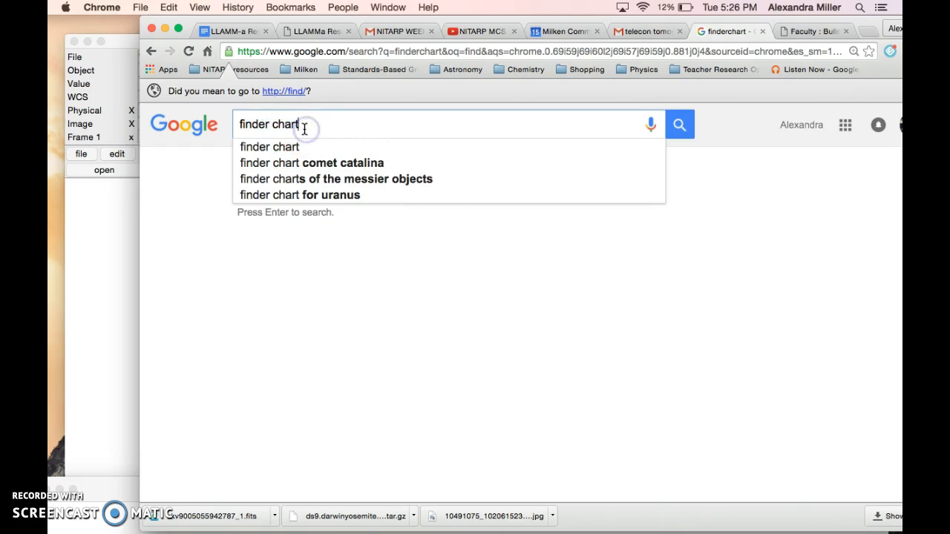
pyautogui.click(302, 125)
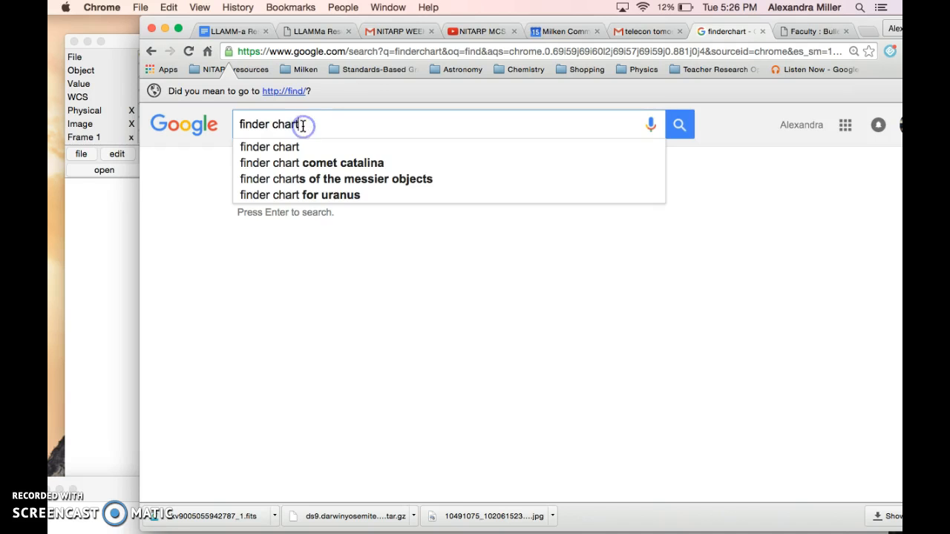
pyautogui.press('Return')
# Open the "Finder Chart - IRSA" page from the search results
pyautogui.click(419, 312)
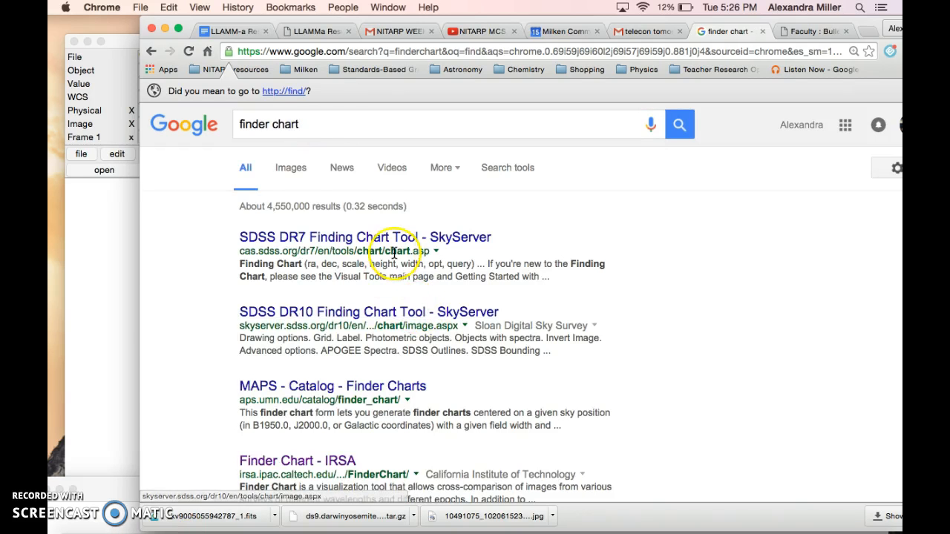
pyautogui.scroll(-3, 401, 256)
pyautogui.scroll(2, 394, 253)
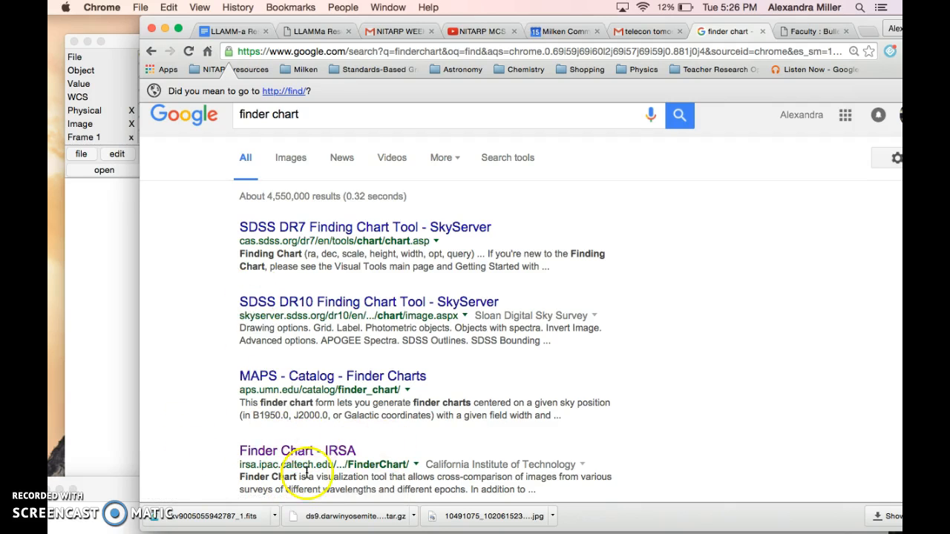
pyautogui.click(342, 451)
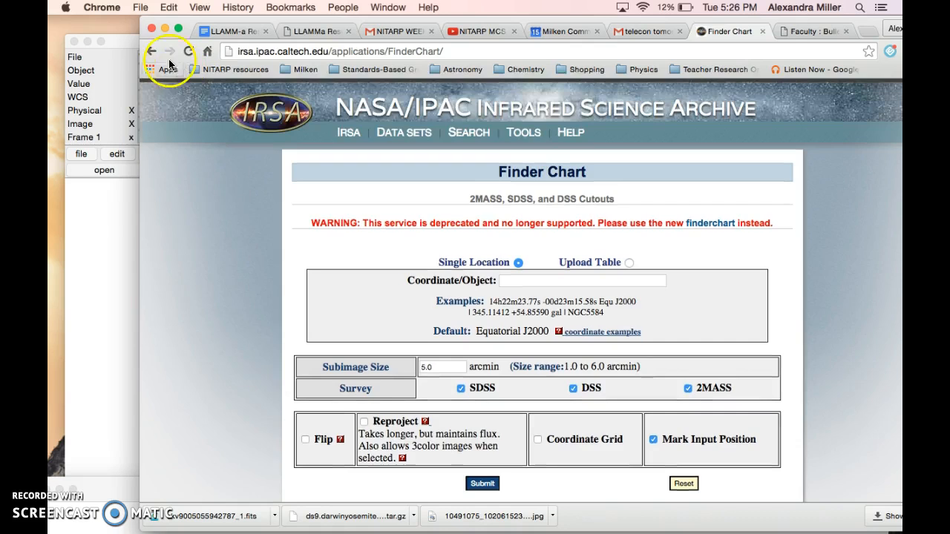
pyautogui.click(150, 52)
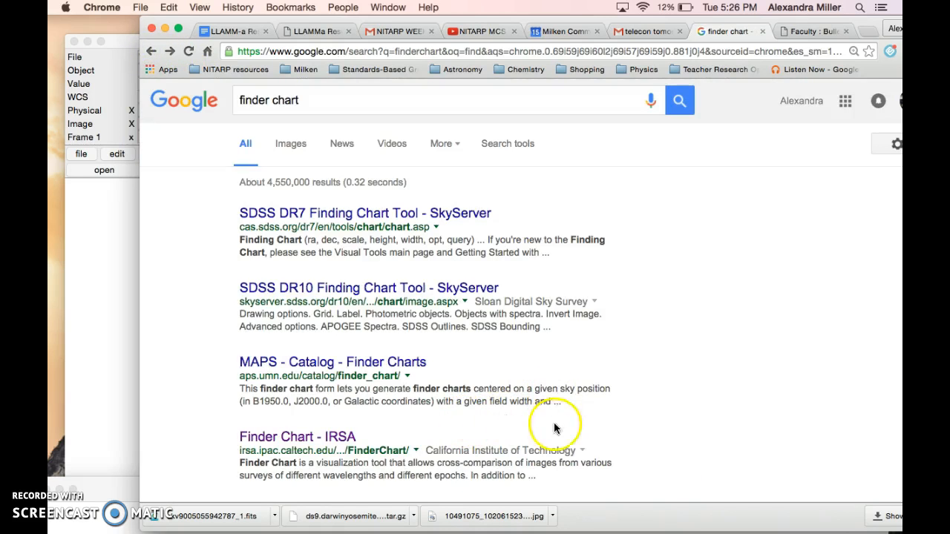
pyautogui.click(261, 437)
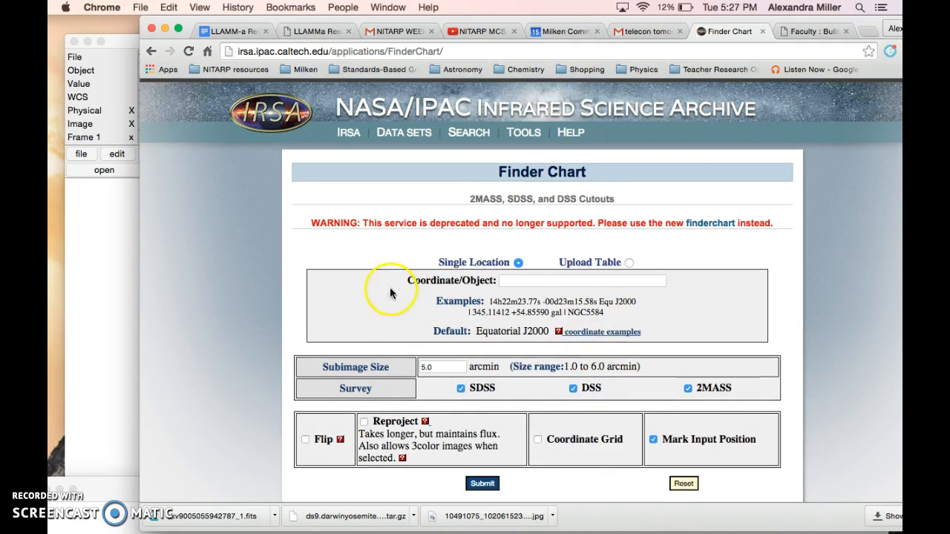
# Highlight the deprecation warning and follow its link to the new finderchart service
pyautogui.click(312, 228)
pyautogui.moveTo(312, 228); pyautogui.dragTo(460, 245)
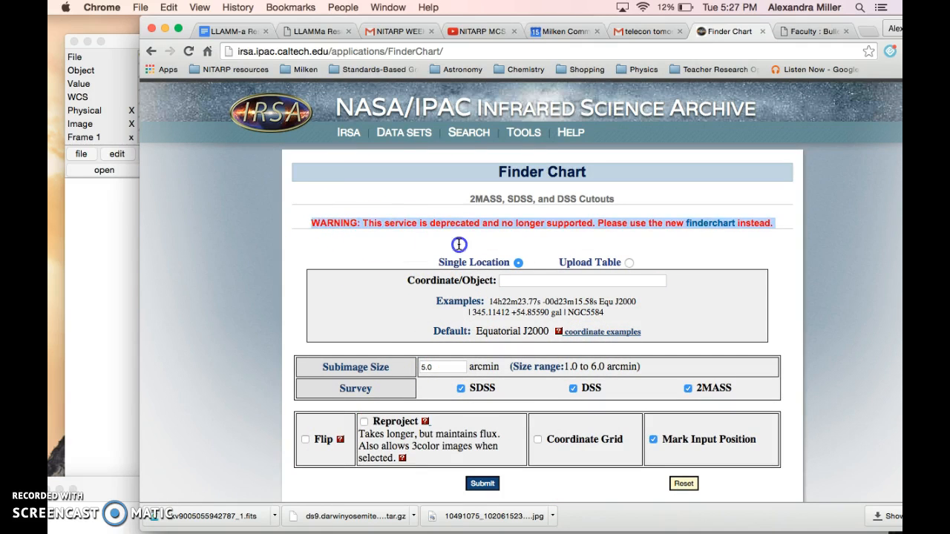
pyautogui.click(558, 229)
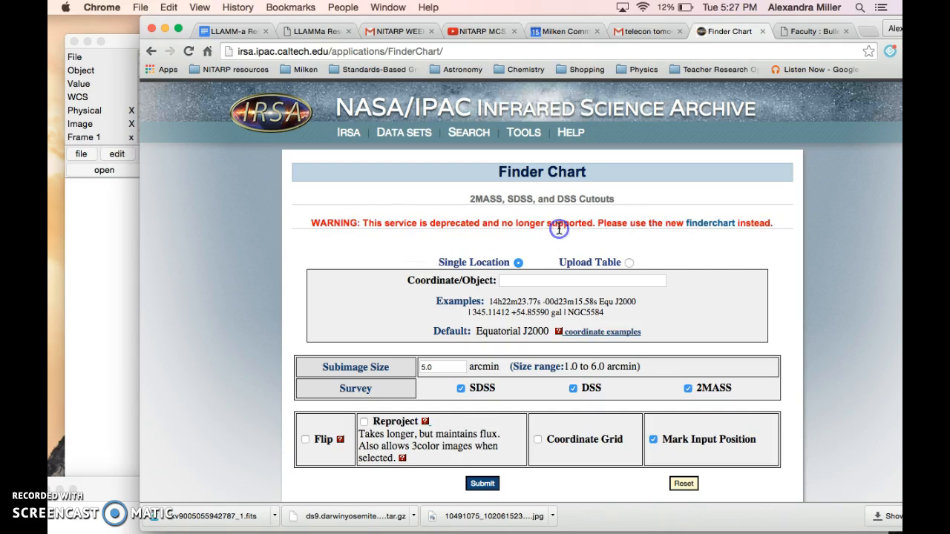
pyautogui.click(710, 223)
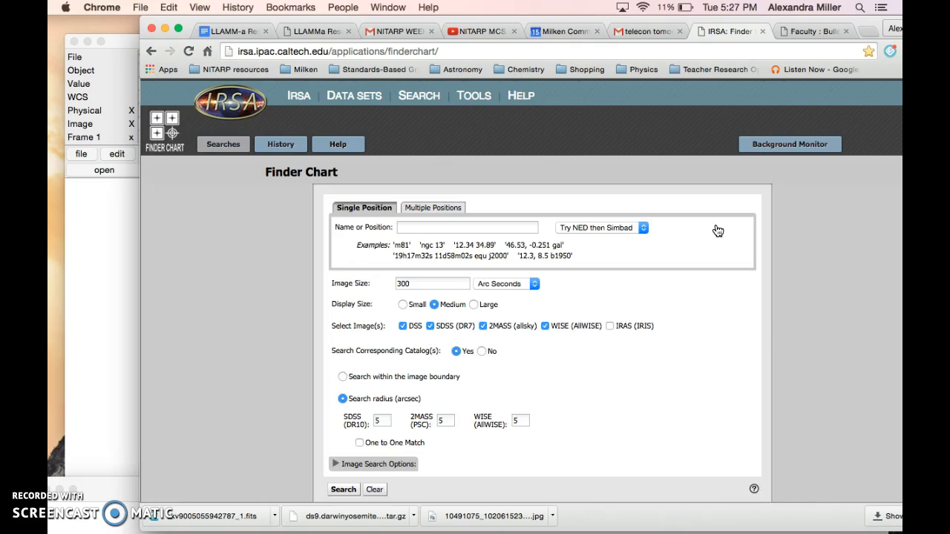
pyautogui.click(611, 297)
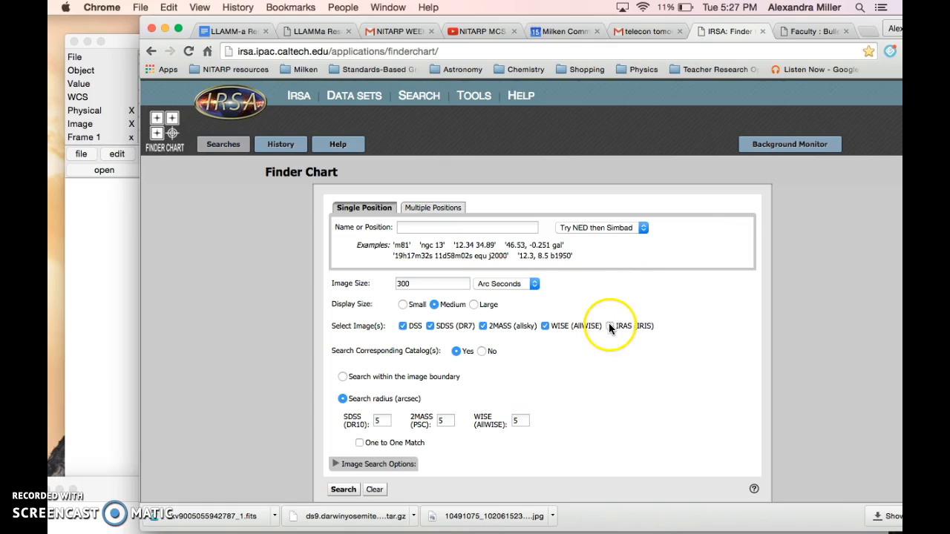
# Enter the partial coordinates "23:05:51 +62:30:" as the single-position target, leaving off the declination seconds
pyautogui.click(445, 227)
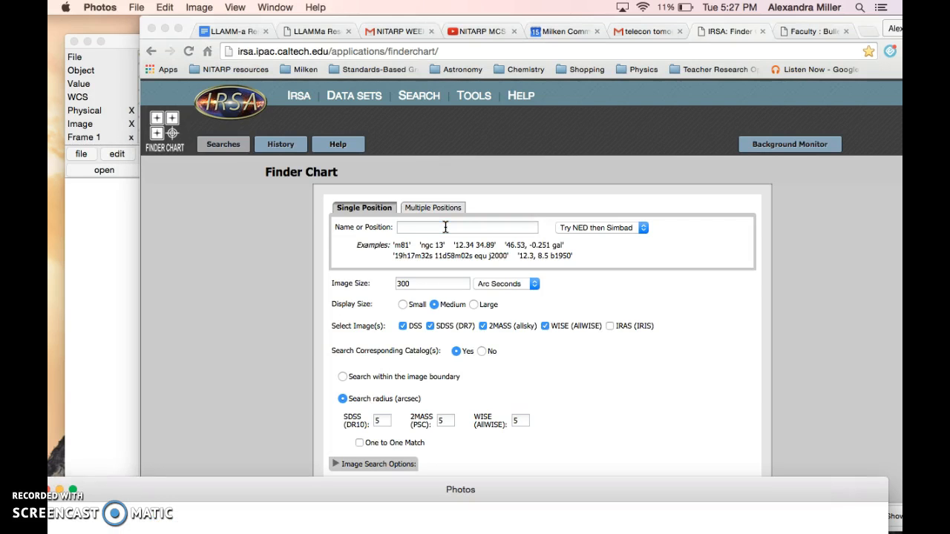
pyautogui.click(445, 227)
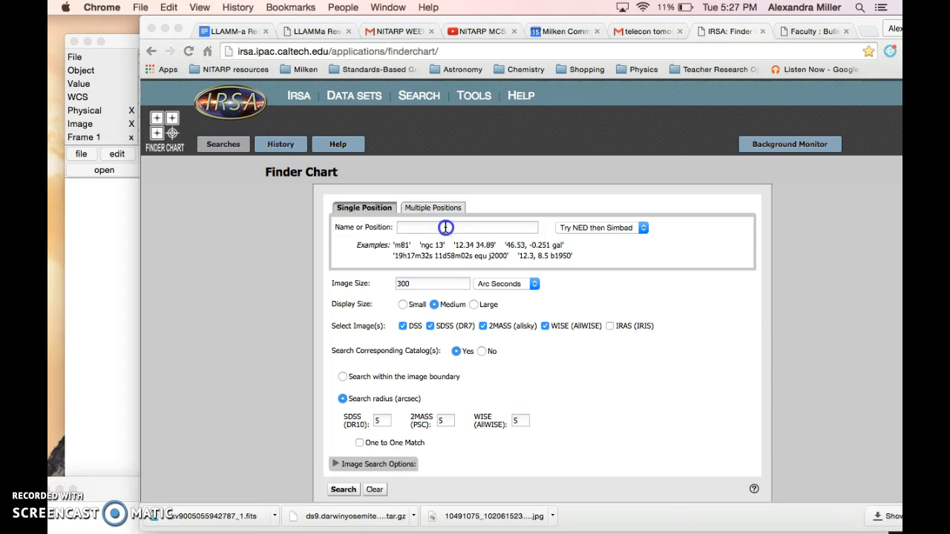
pyautogui.write('23')
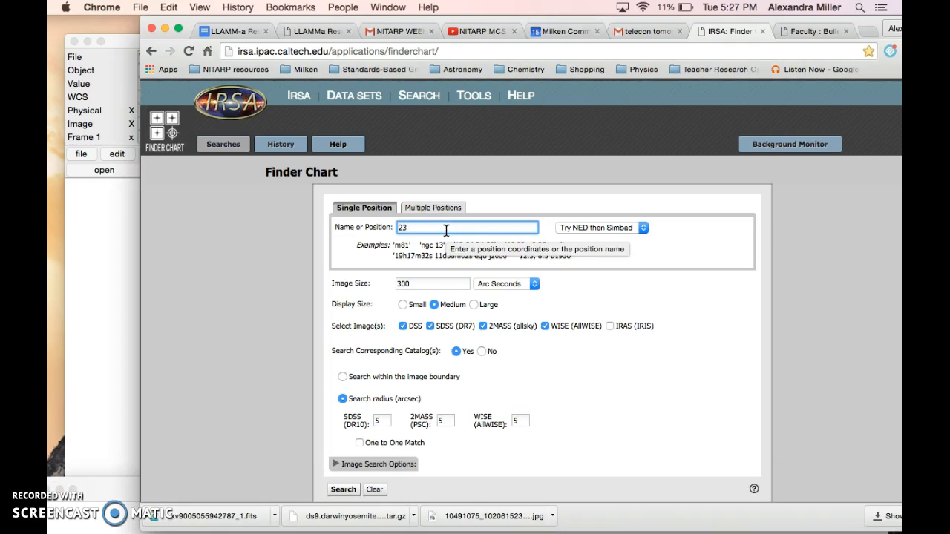
pyautogui.press('BackSpace')
pyautogui.press('BackSpace')
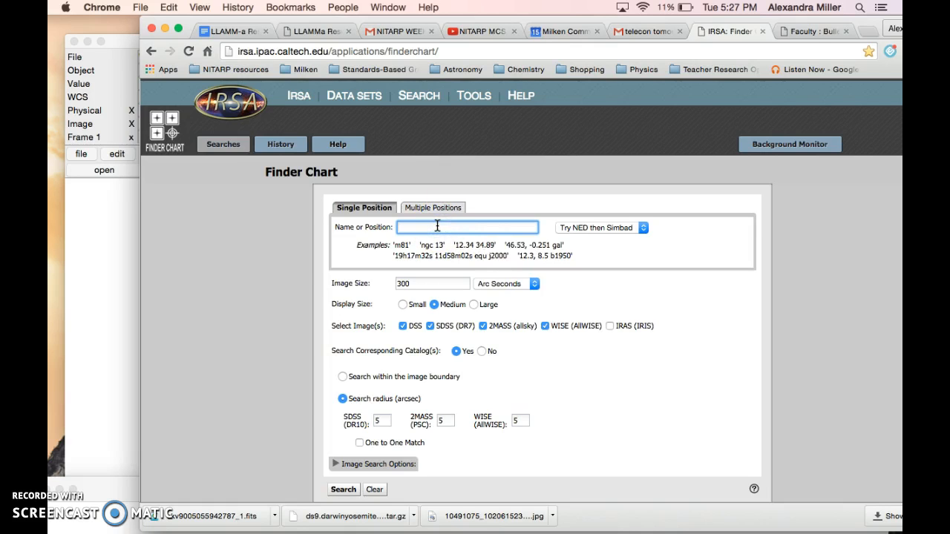
pyautogui.write('23:')
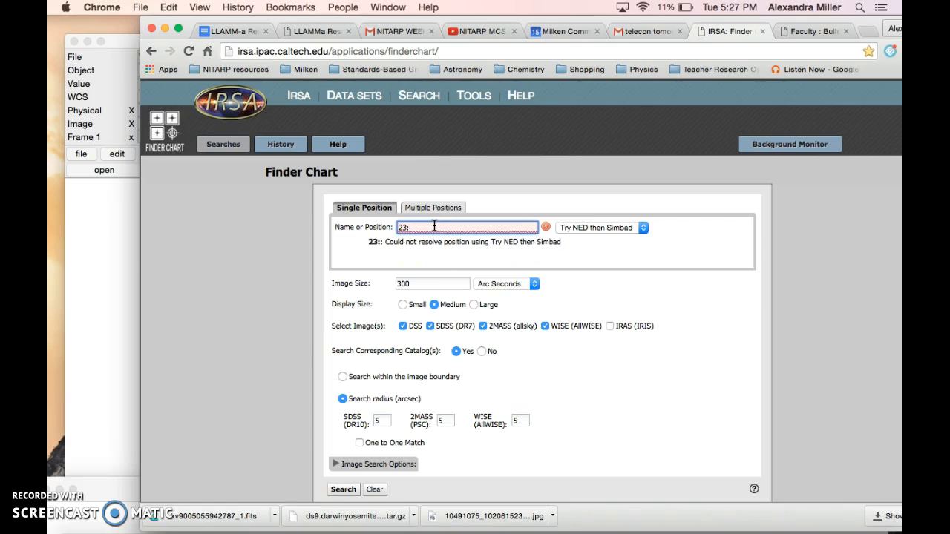
pyautogui.write('05')
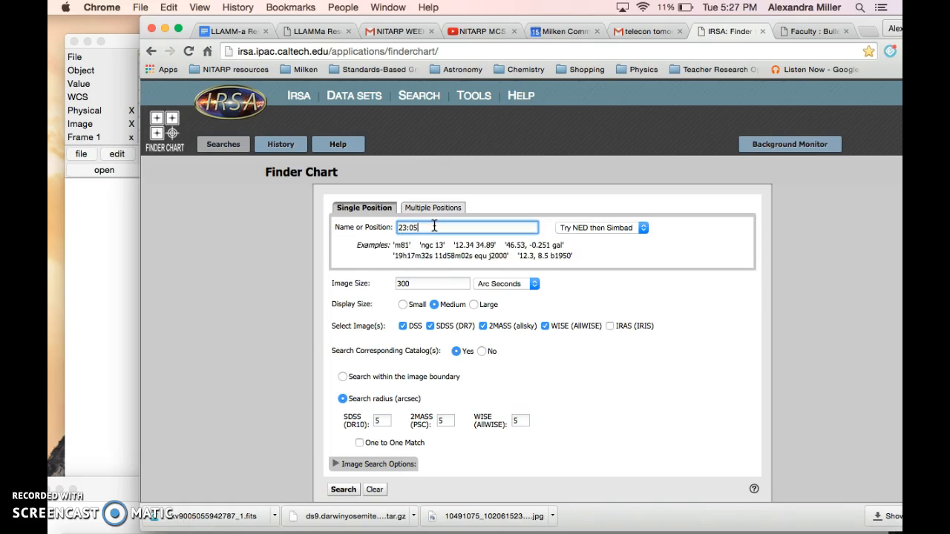
pyautogui.write(':')
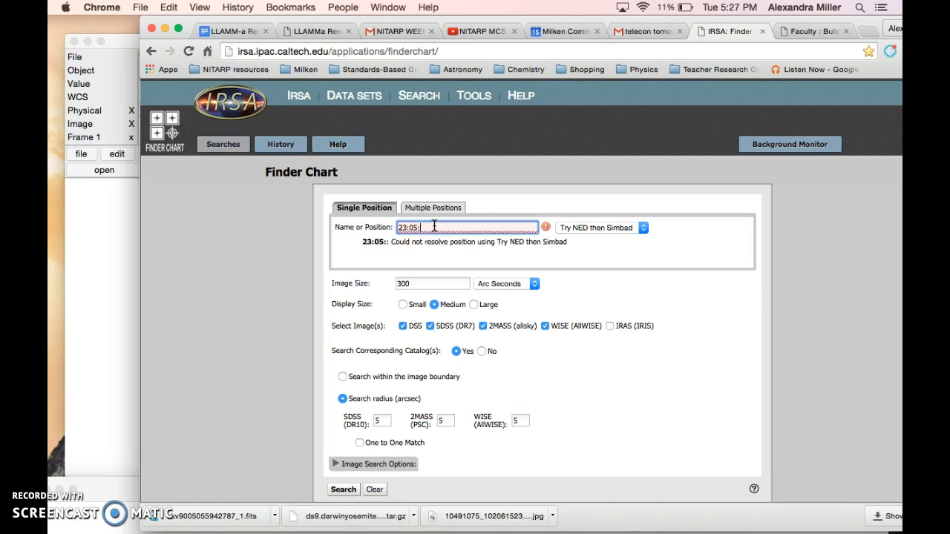
pyautogui.write('51')
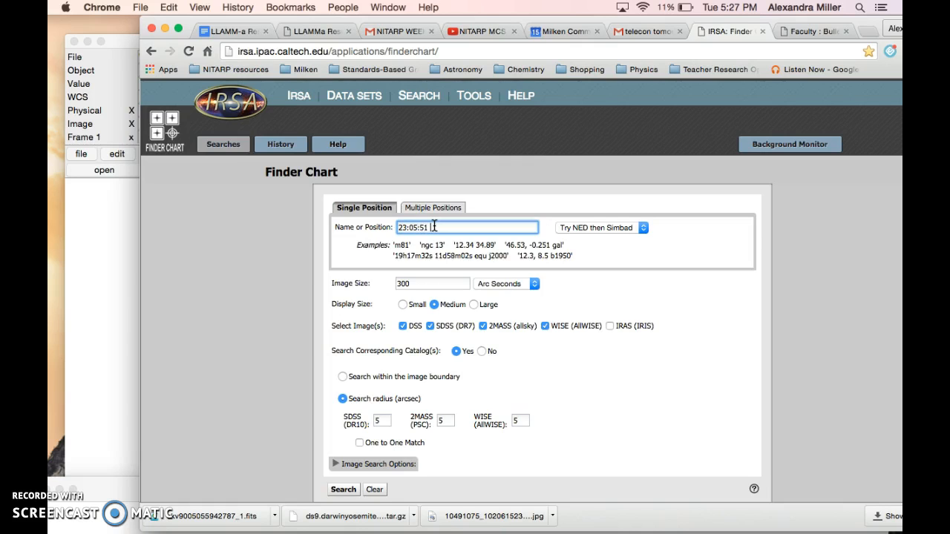
pyautogui.write(' +62:30:')
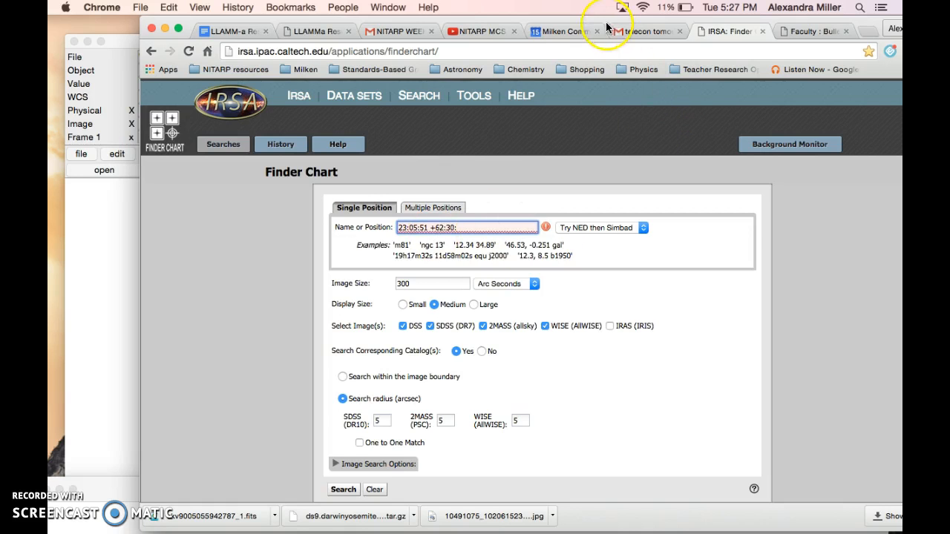
# Look up the target coordinates at 1:50 in the YouTube video "NITARP MCS How to Download and View FITS Files"
pyautogui.click(477, 35)
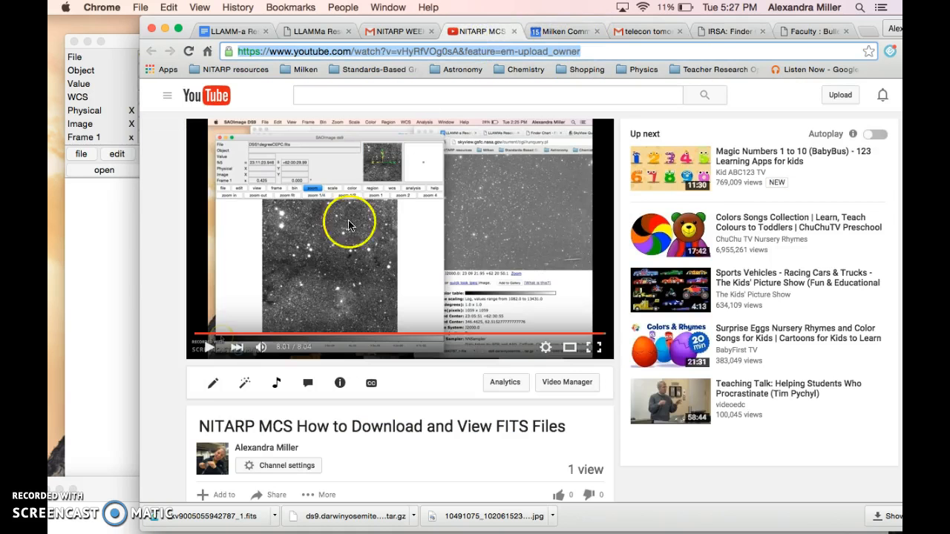
pyautogui.click(284, 335)
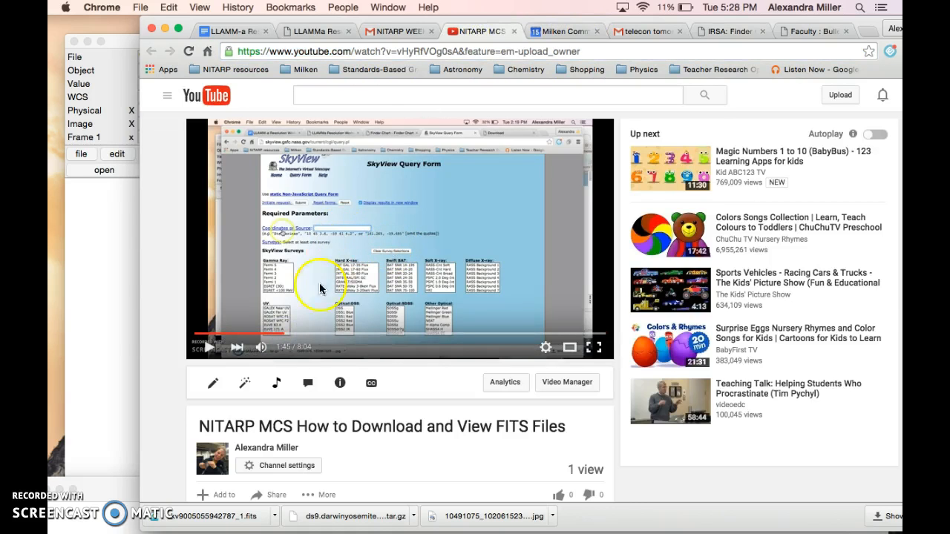
pyautogui.click(207, 349)
pyautogui.click(275, 334)
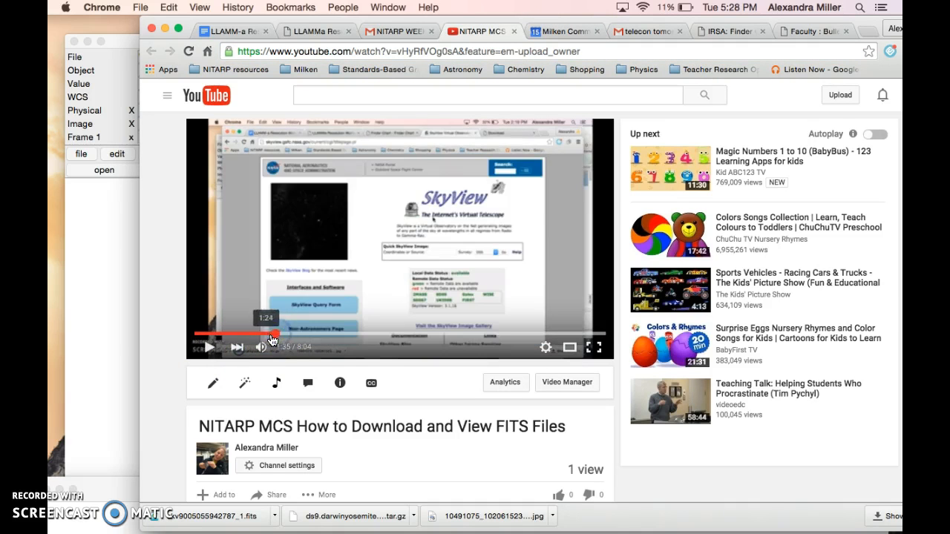
pyautogui.click(288, 334)
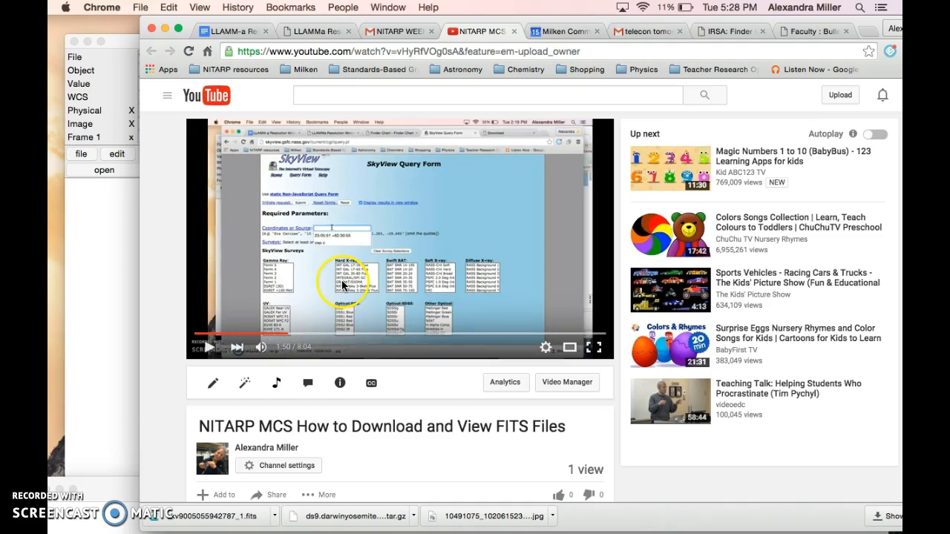
pyautogui.scroll(5, 342, 281)
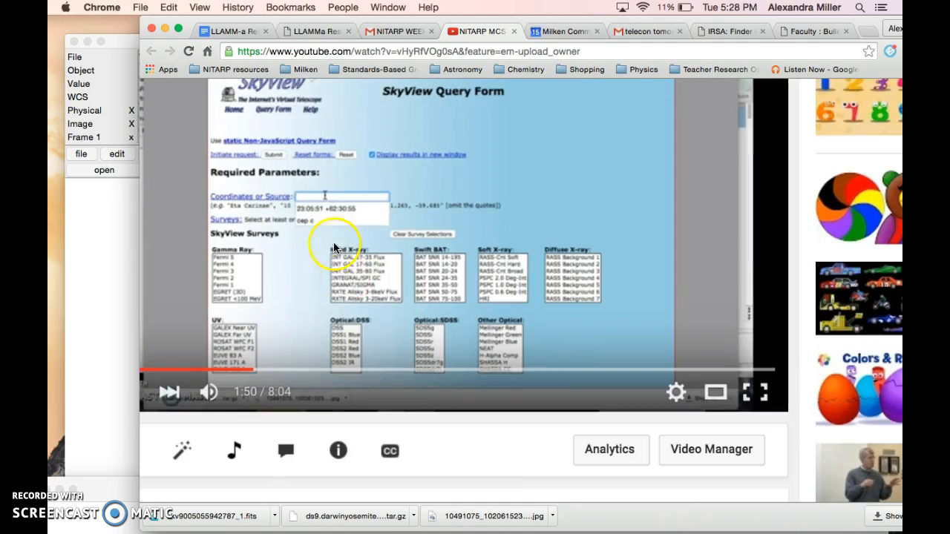
pyautogui.scroll(5, 323, 211)
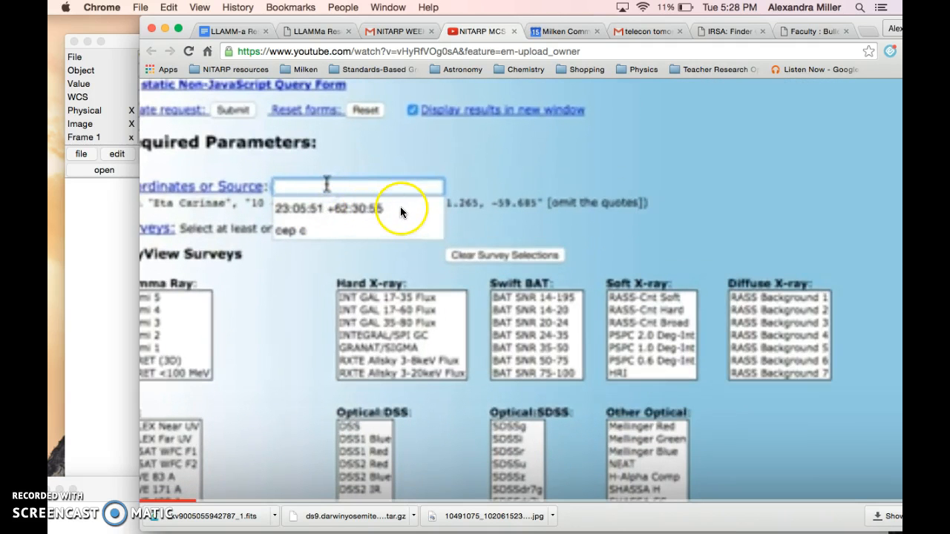
pyautogui.scroll(-5, 394, 208)
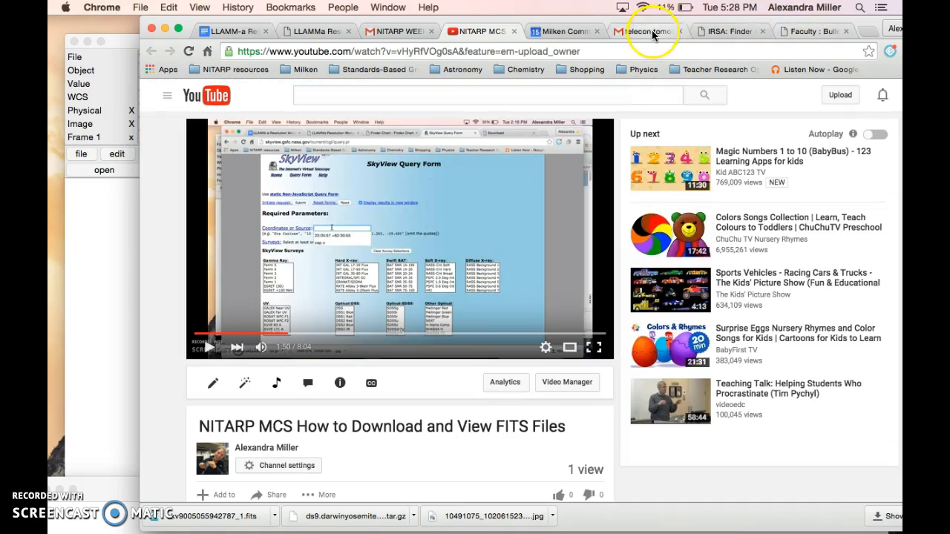
# Return to the Finder Chart form and complete the position as 23:05:51 +62:30:55
pyautogui.click(703, 31)
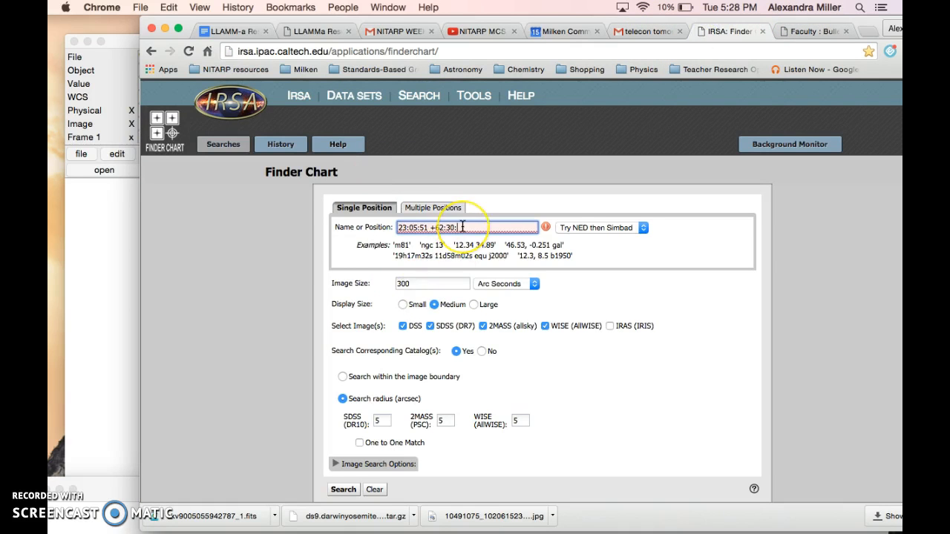
pyautogui.write('55')
pyautogui.click(584, 278)
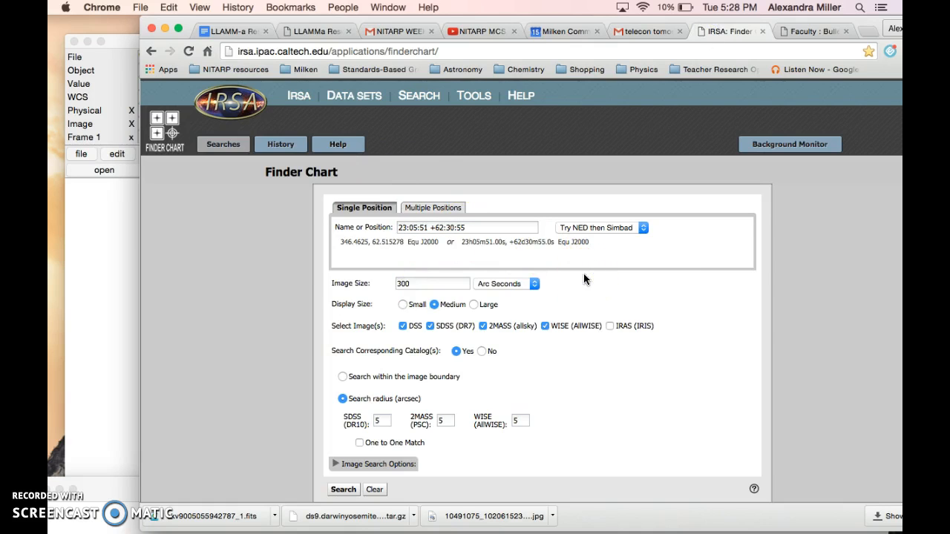
# Set the image size to 20 arc minutes
pyautogui.click(486, 285)
pyautogui.click(498, 271)
pyautogui.doubleClick(411, 283)
pyautogui.write('5')
pyautogui.press('BackSpace')
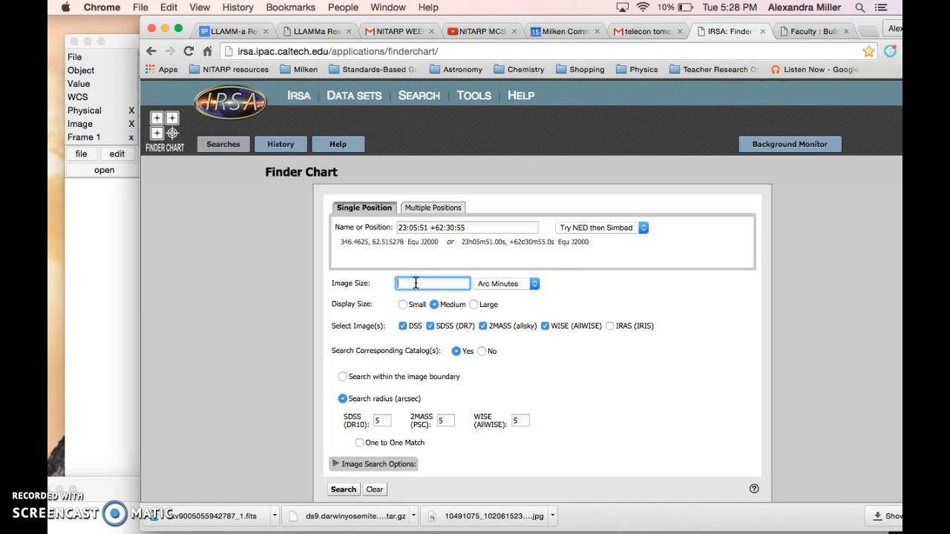
pyautogui.write('20')
pyautogui.click(558, 283)
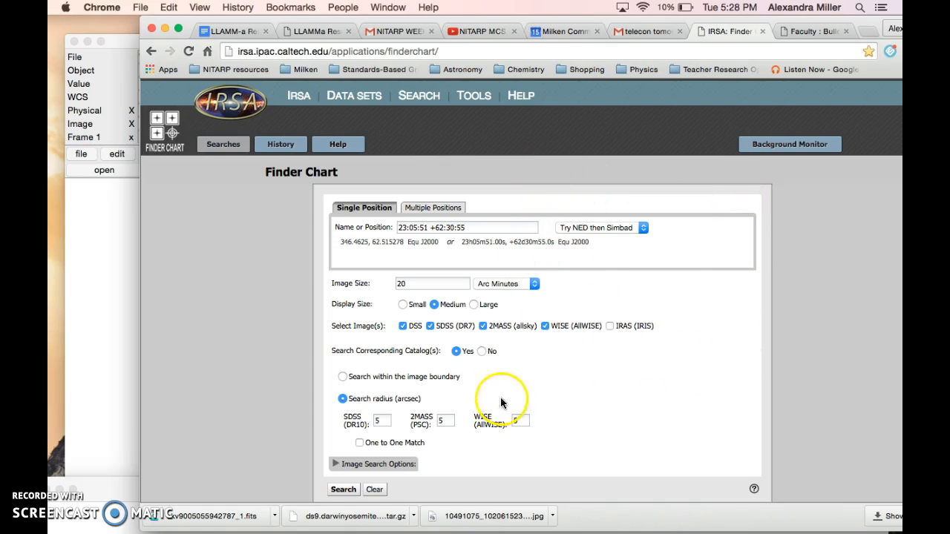
# Include the IRAS (IRIS) images, turn off the corresponding catalog search, and run the Finder Chart search
pyautogui.click(609, 326)
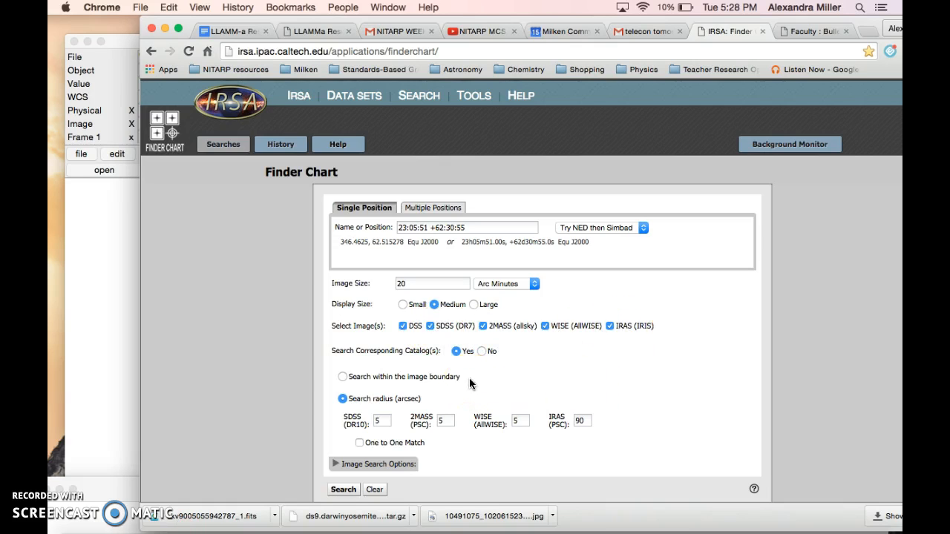
pyautogui.click(483, 352)
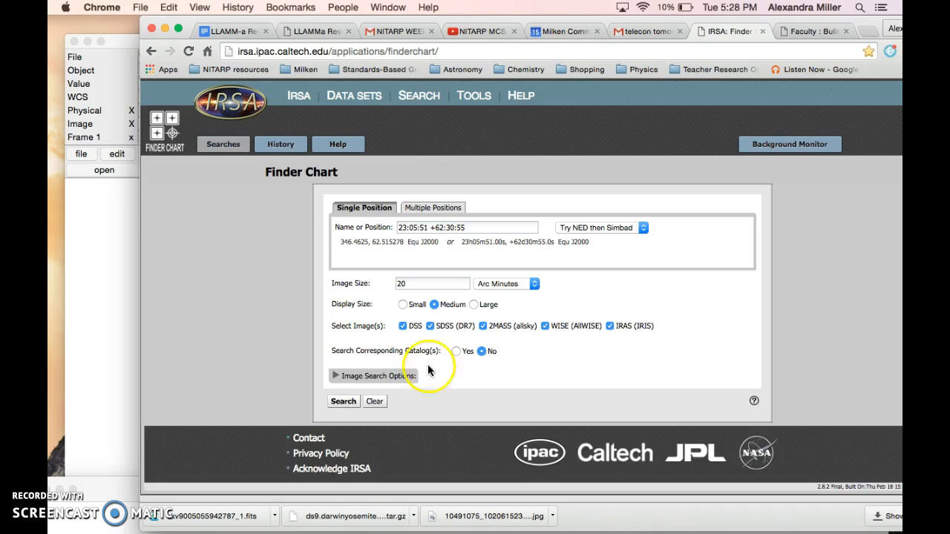
pyautogui.click(342, 401)
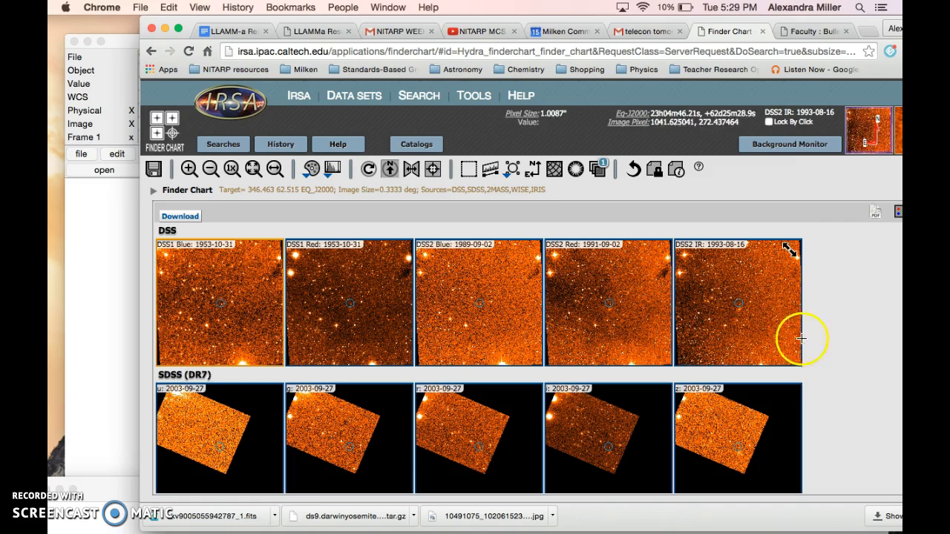
# Examine the retrieved DSS, SDSS, 2MASS, WISE and IRAS (IRIS) images and compare how the target region looks across surveys
pyautogui.scroll(-1, 829, 348)
pyautogui.scroll(-10, 828, 348)
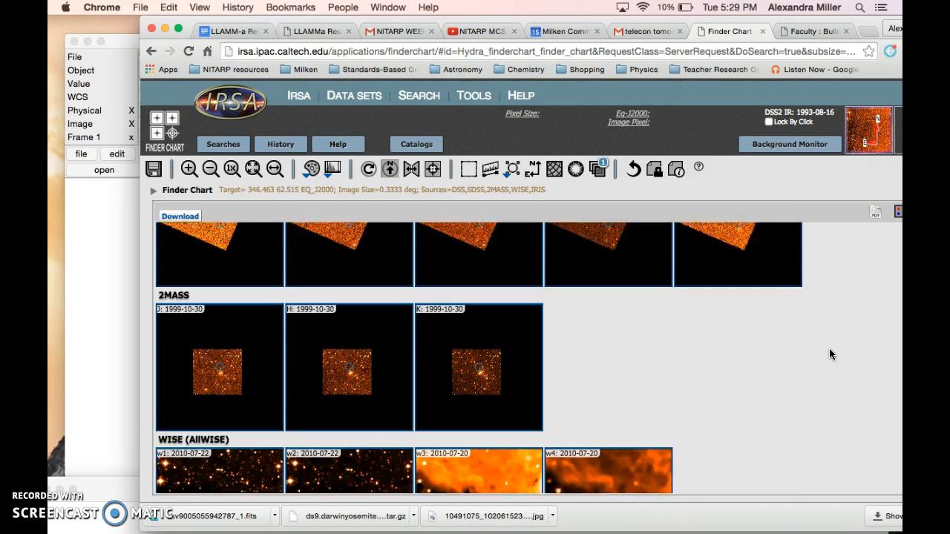
pyautogui.rightClick(829, 348)
pyautogui.click(854, 280)
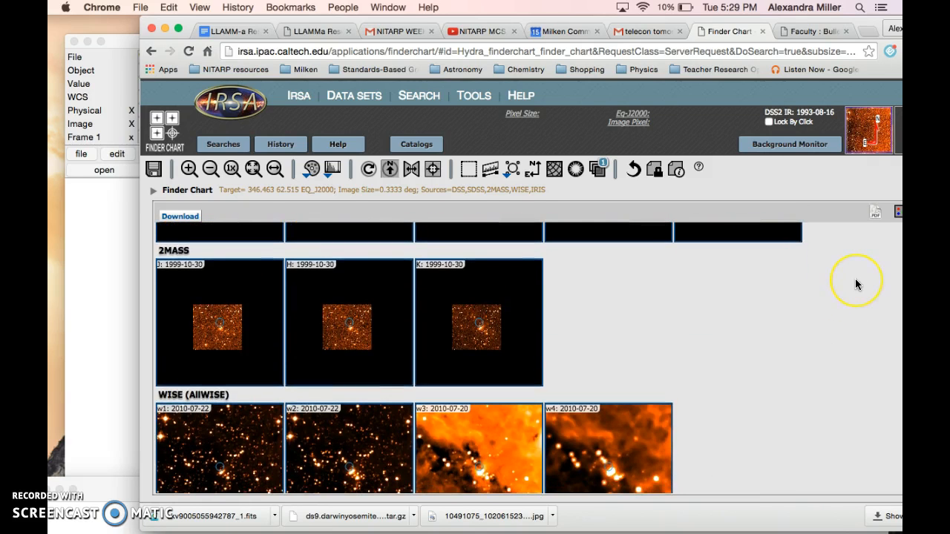
pyautogui.scroll(-5, 855, 280)
pyautogui.scroll(10, 854, 284)
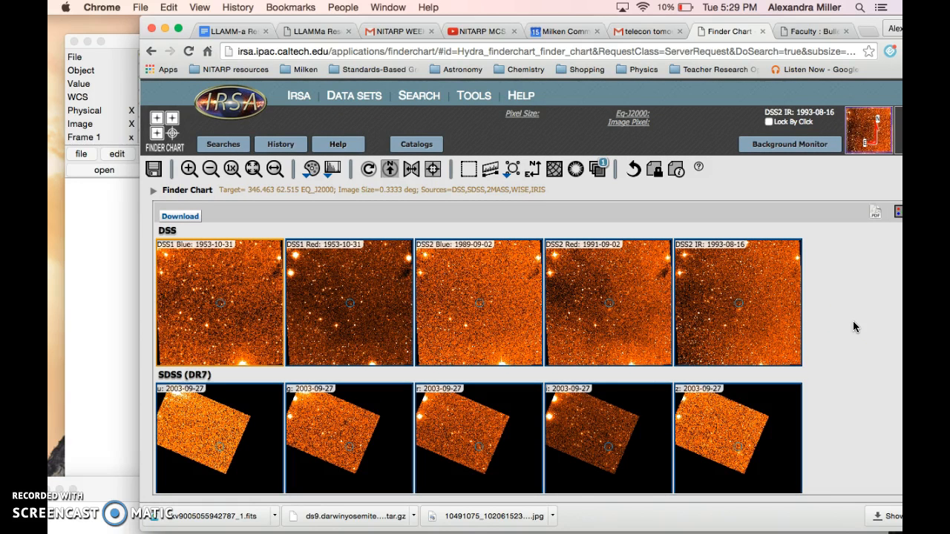
pyautogui.scroll(-6, 854, 322)
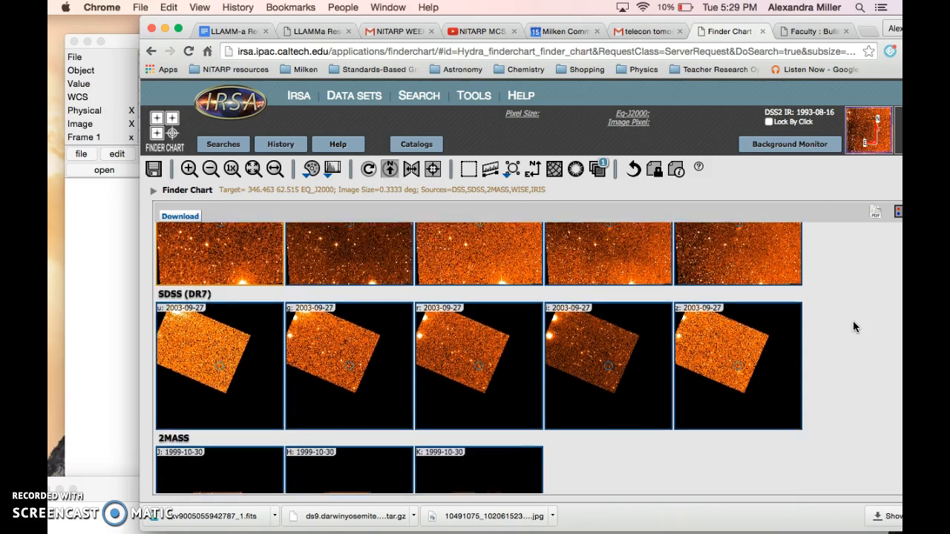
pyautogui.scroll(-3, 853, 320)
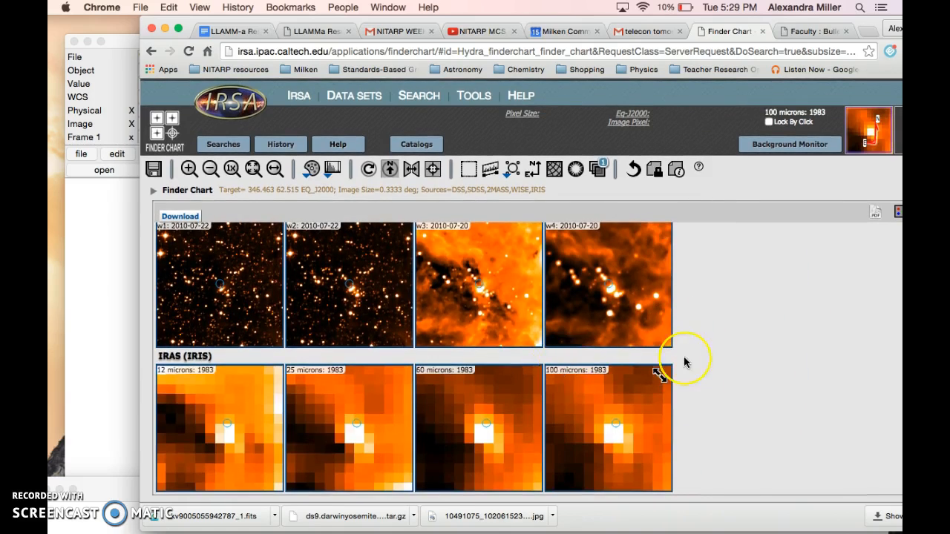
pyautogui.scroll(9, 686, 360)
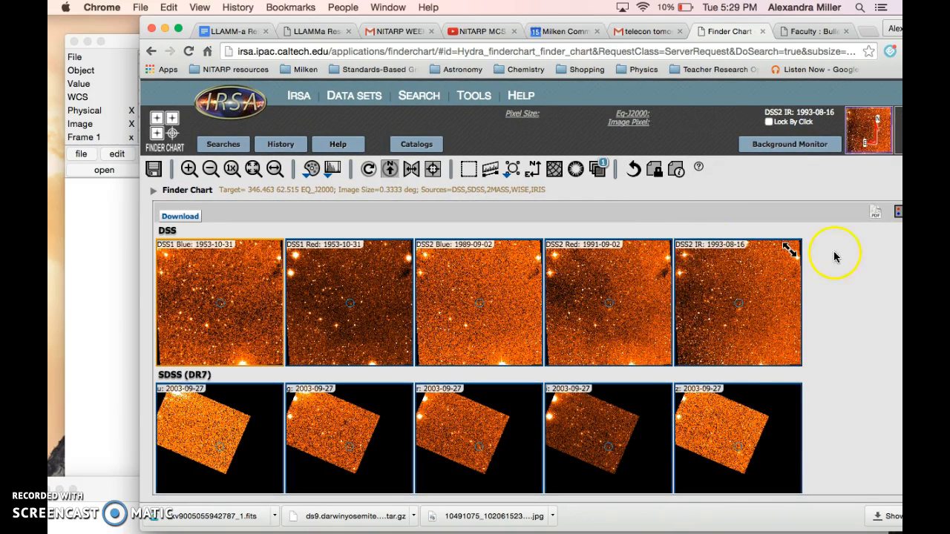
pyautogui.scroll(-2, 840, 347)
pyautogui.scroll(-5, 838, 347)
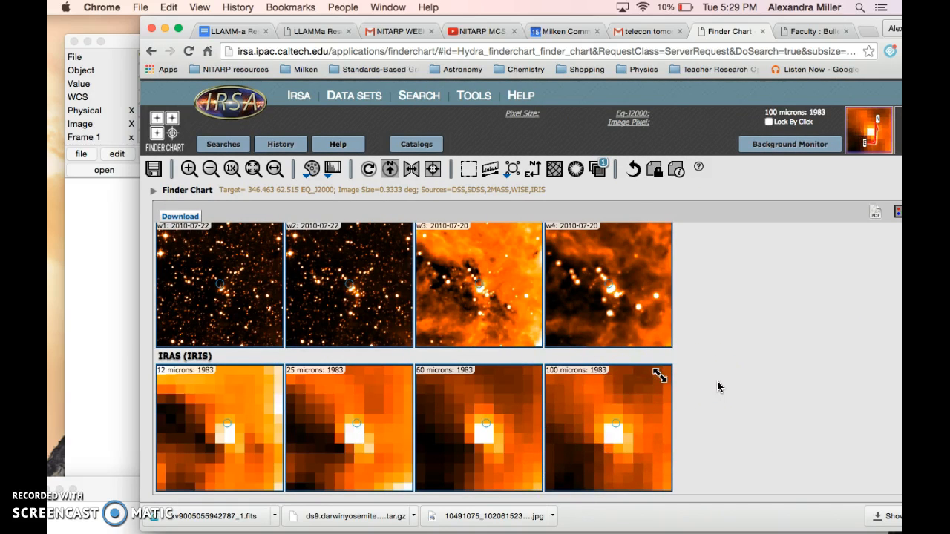
pyautogui.scroll(5, 716, 383)
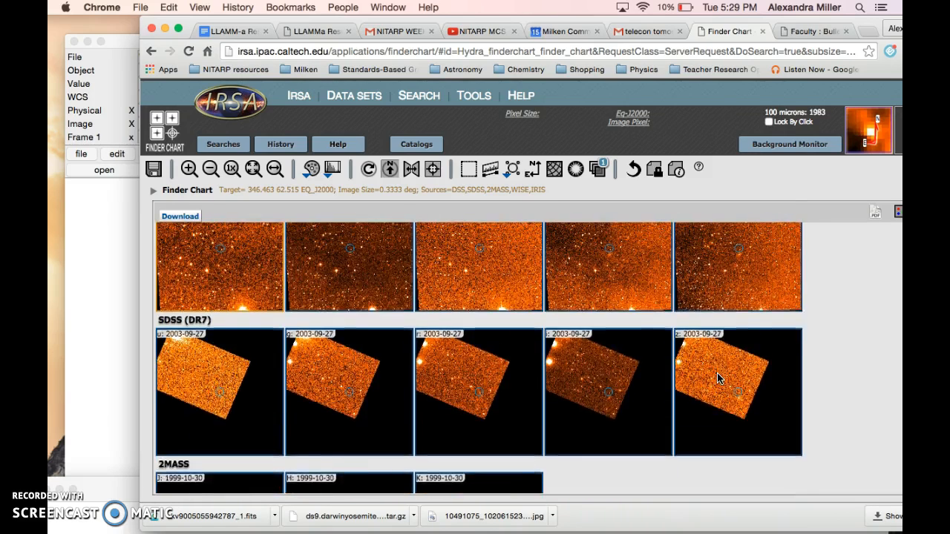
pyautogui.scroll(2, 717, 379)
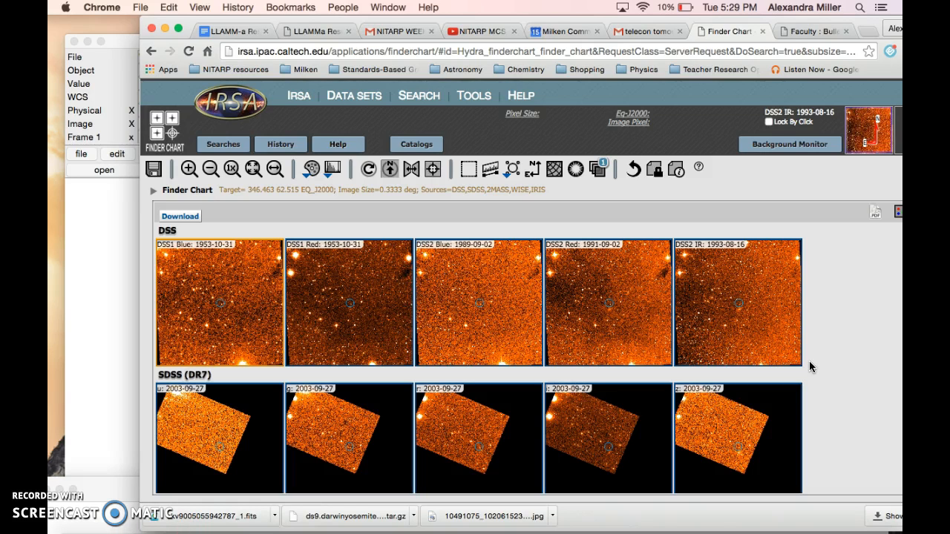
pyautogui.click(742, 259)
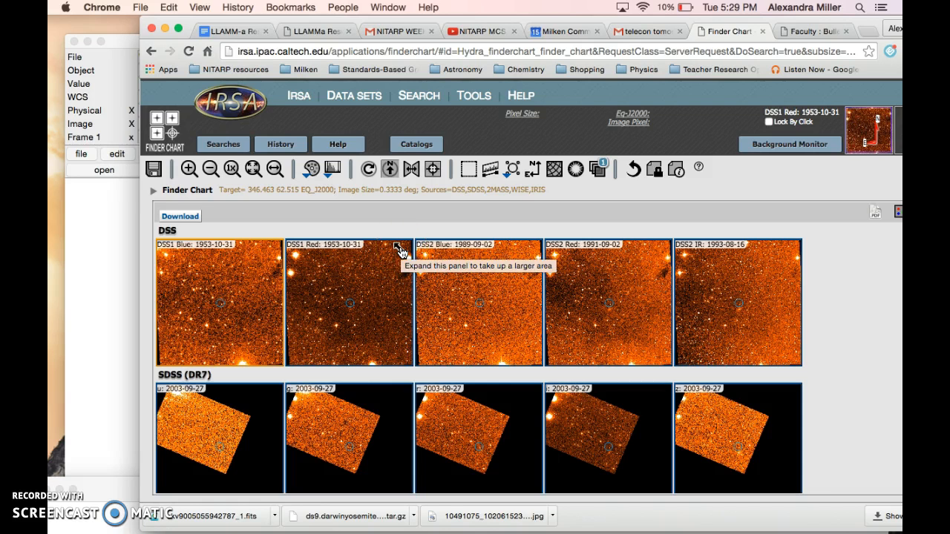
pyautogui.click(398, 249)
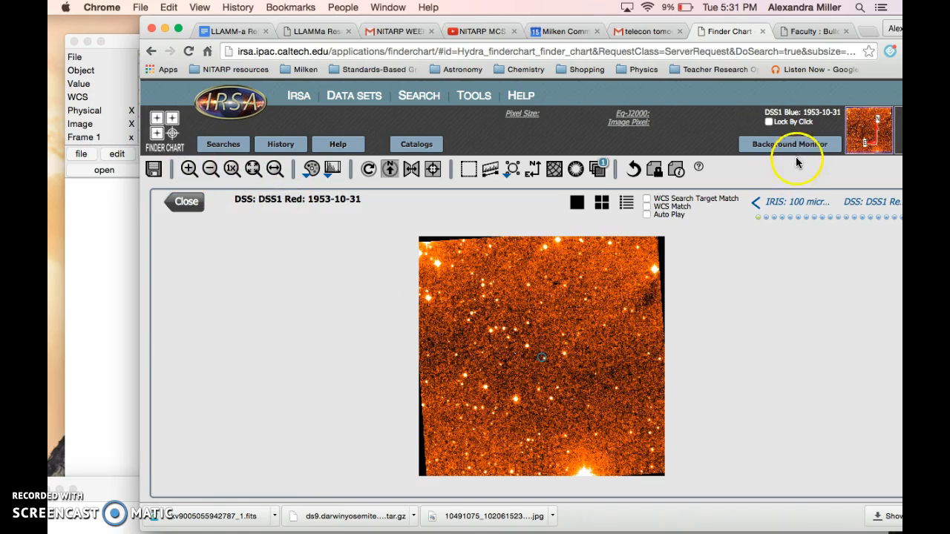
pyautogui.click(592, 295)
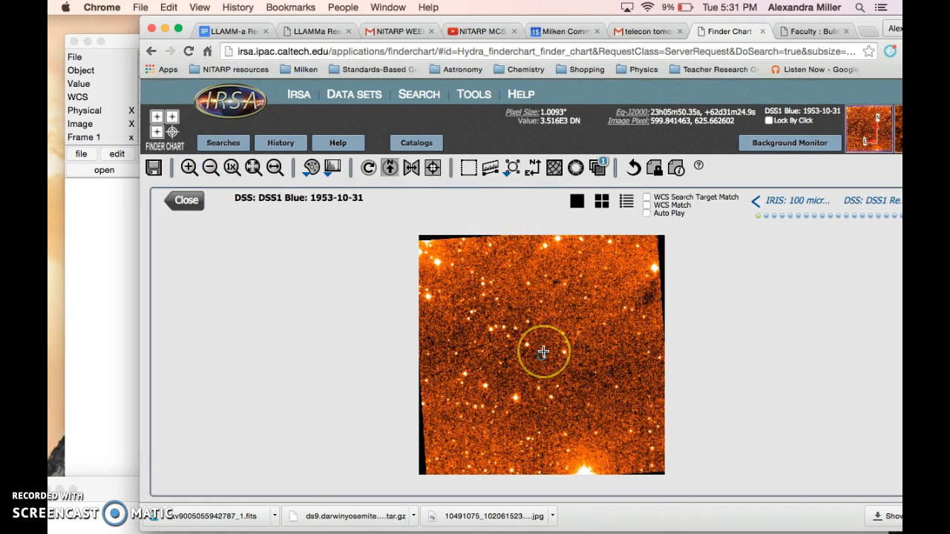
pyautogui.scroll(5, 553, 330)
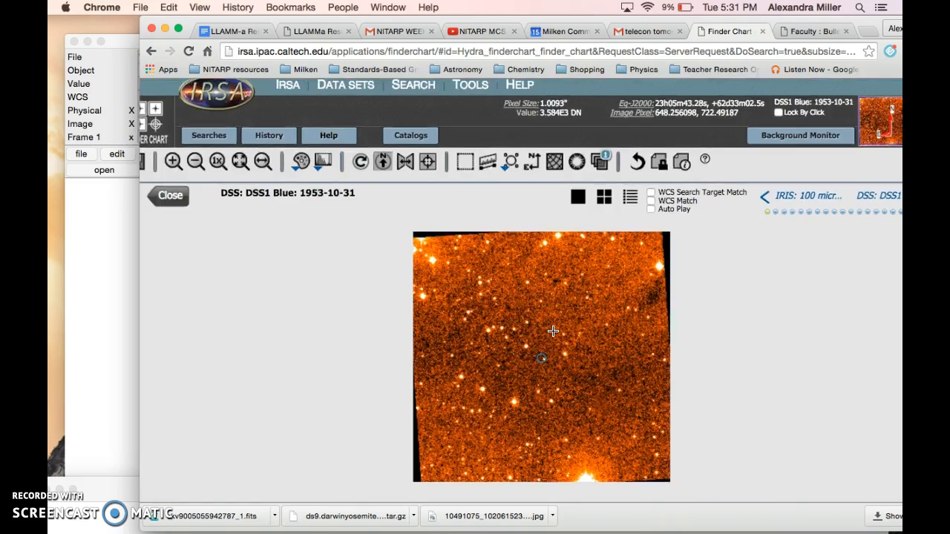
pyautogui.scroll(-5, 547, 303)
pyautogui.click(629, 51)
pyautogui.press('Return')
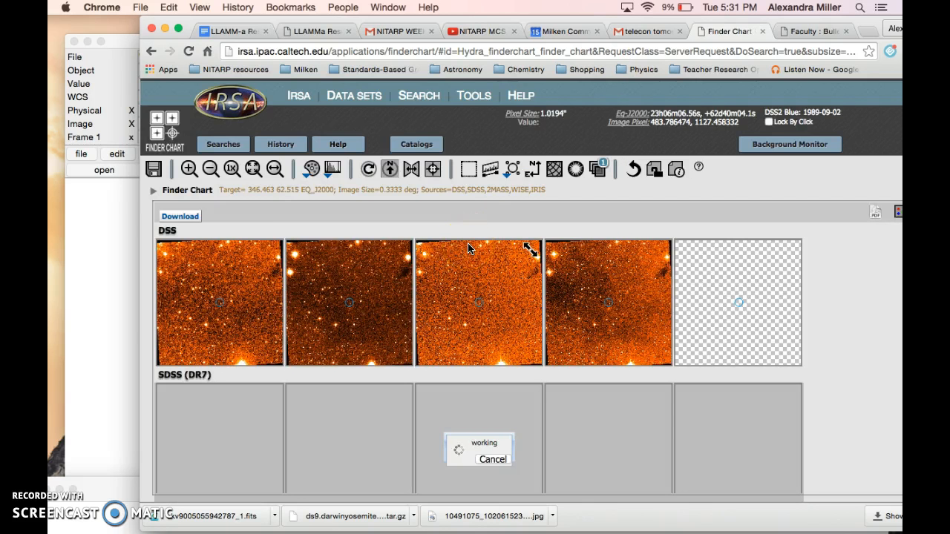
# Enlarge the DSS1 Red image dated 1953-10-31 and set its zoom level to 6x
pyautogui.click(405, 253)
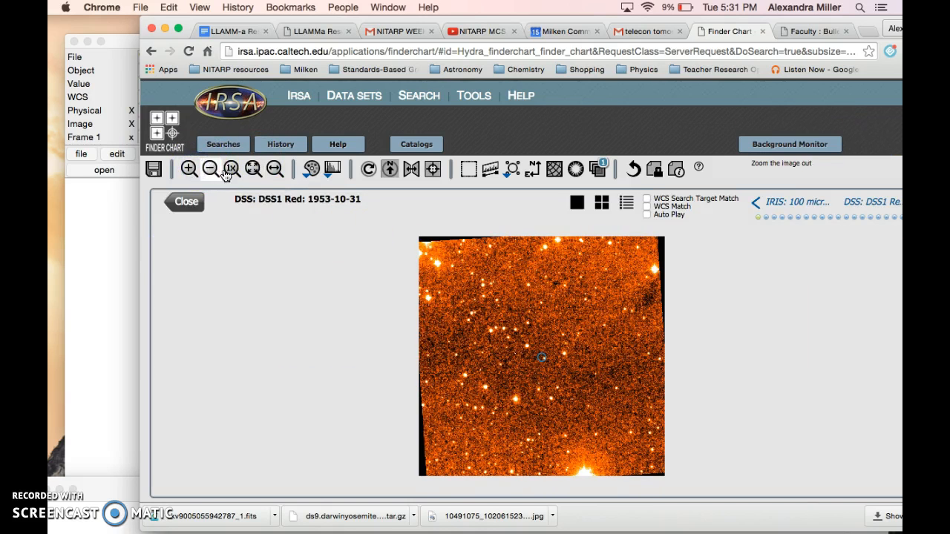
pyautogui.click(188, 169)
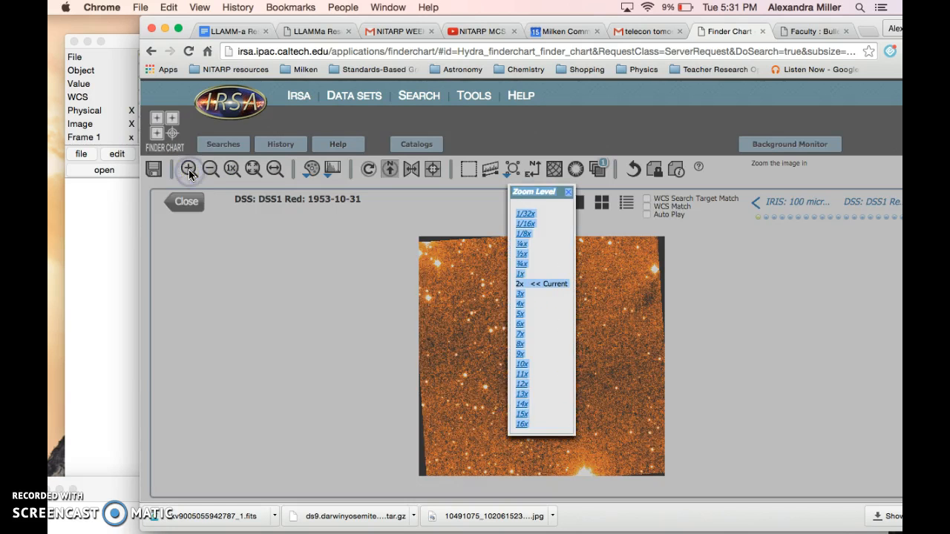
pyautogui.click(521, 324)
pyautogui.click(418, 345)
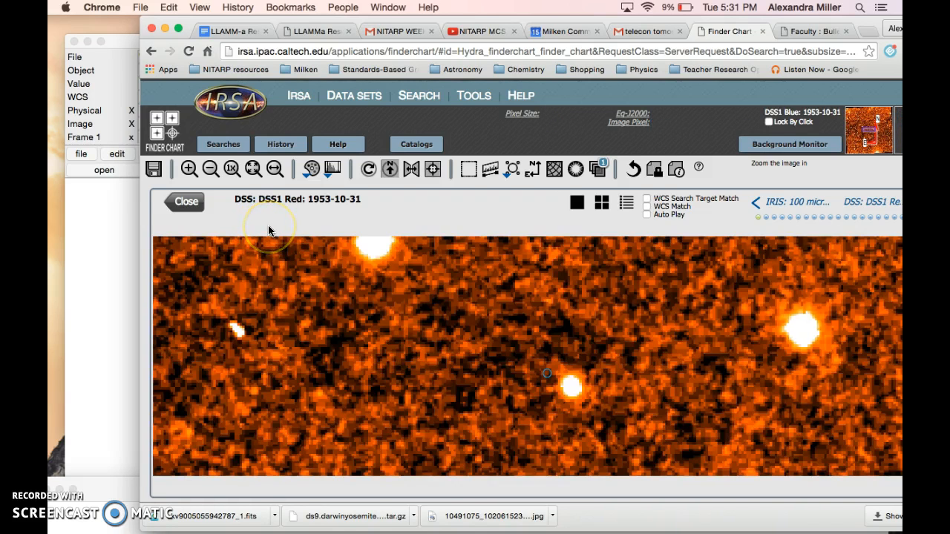
pyautogui.click(210, 169)
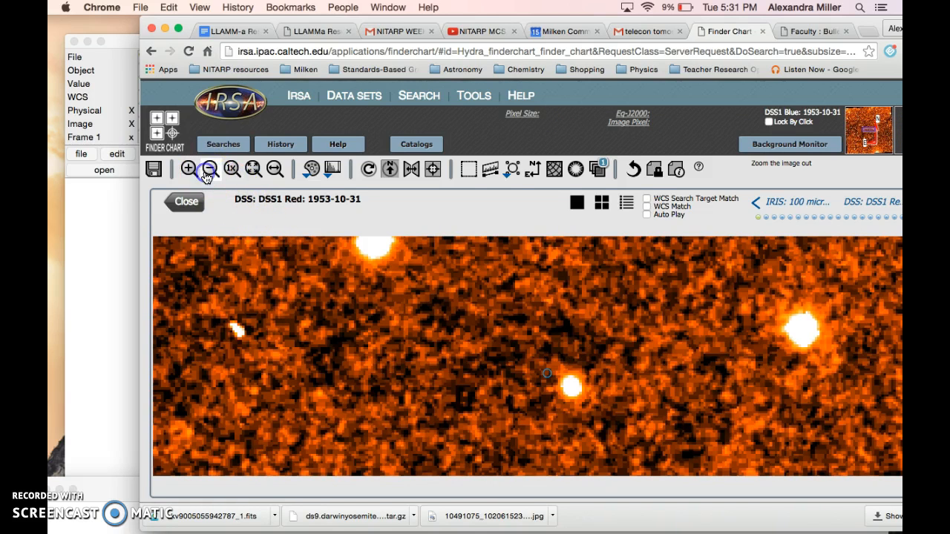
pyautogui.click(212, 171)
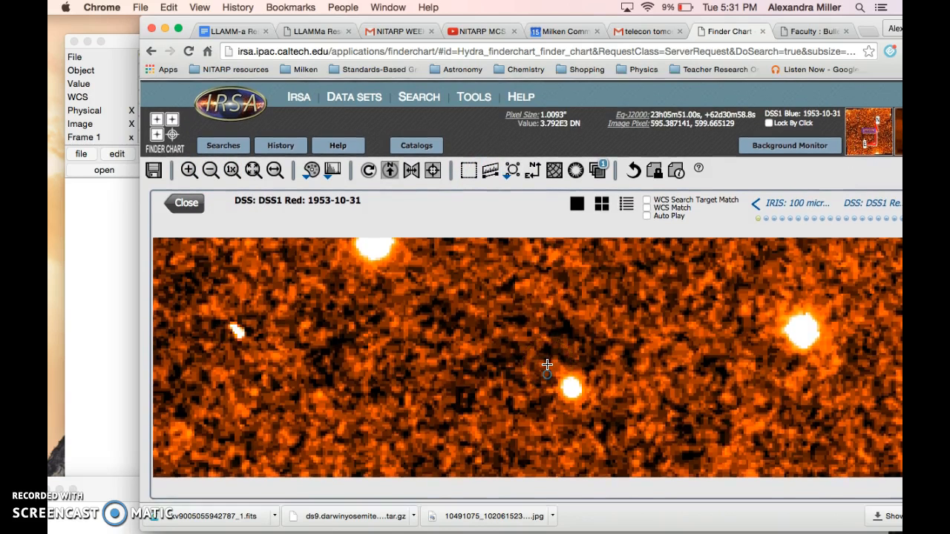
# Measure the vertical diameter of the bright star to the right of the target marker with the distance tool
pyautogui.click(499, 171)
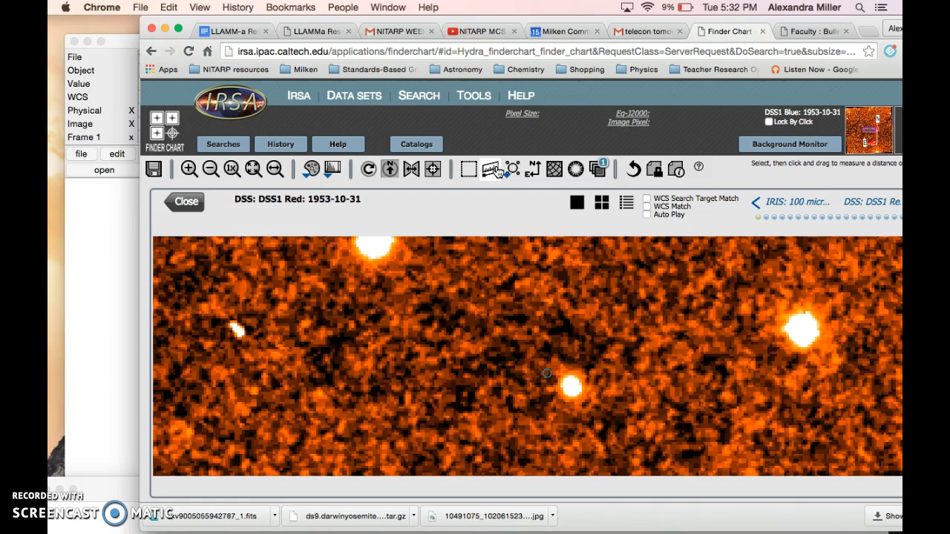
pyautogui.click(495, 169)
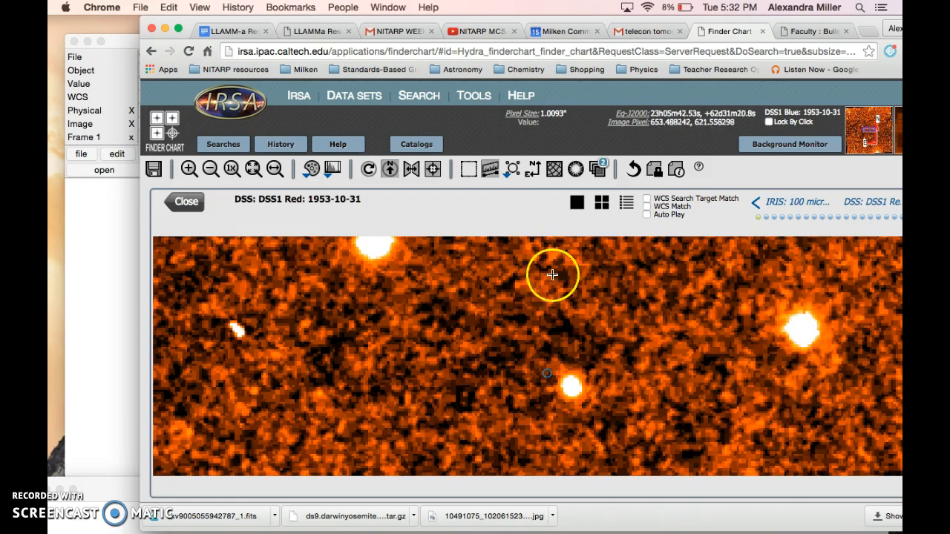
pyautogui.click(213, 171)
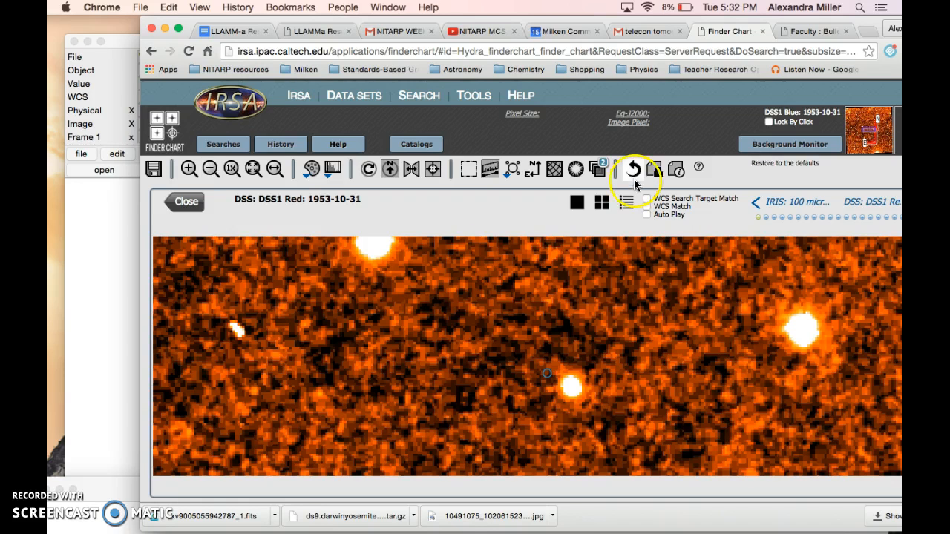
pyautogui.click(492, 171)
pyautogui.click(492, 171)
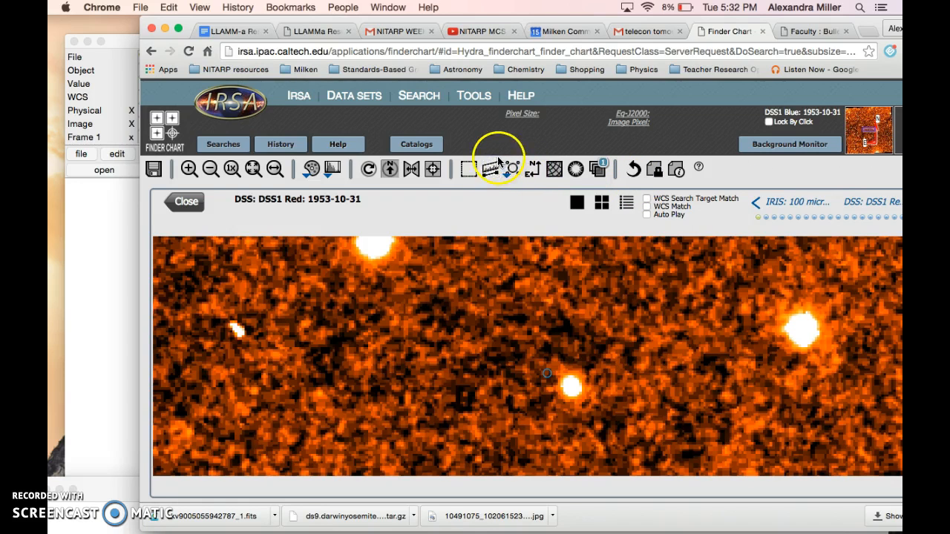
pyautogui.click(494, 172)
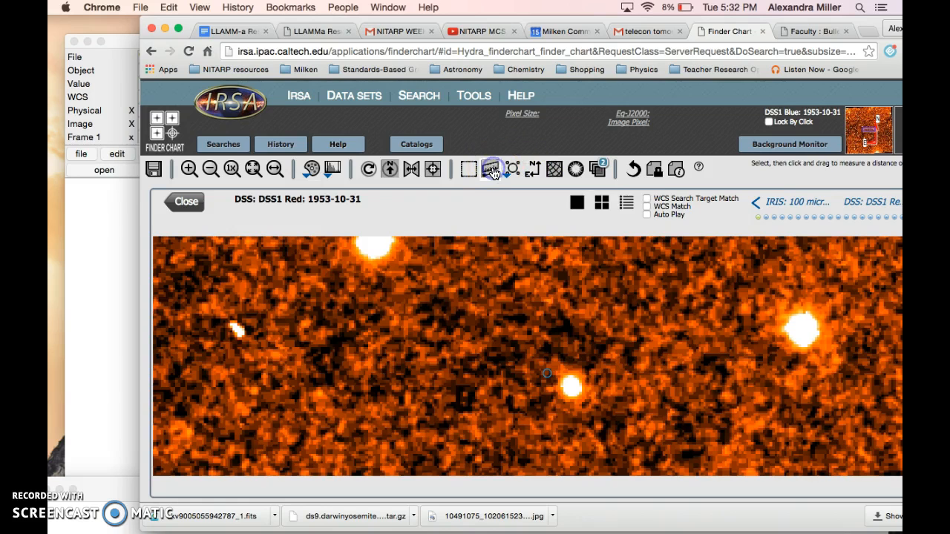
pyautogui.moveTo(801, 315); pyautogui.dragTo(802, 348)
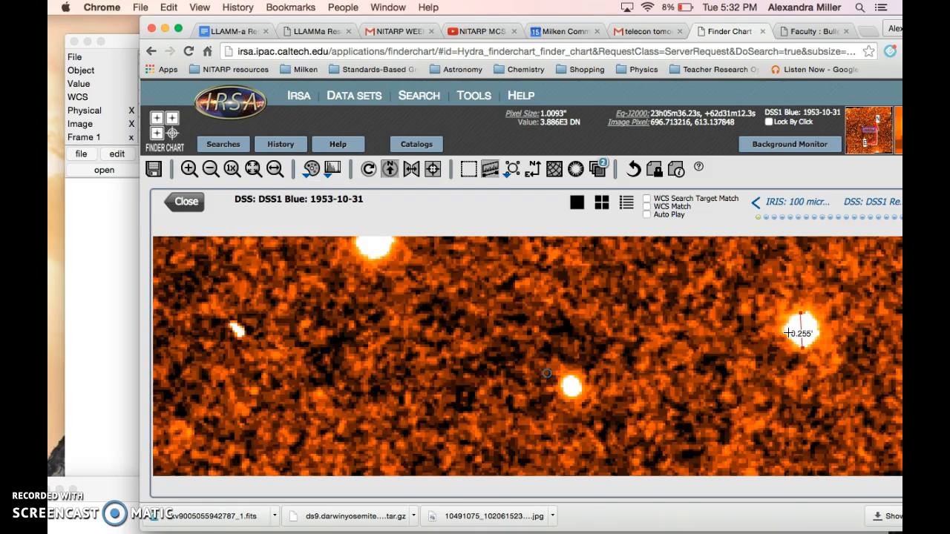
pyautogui.click(788, 333)
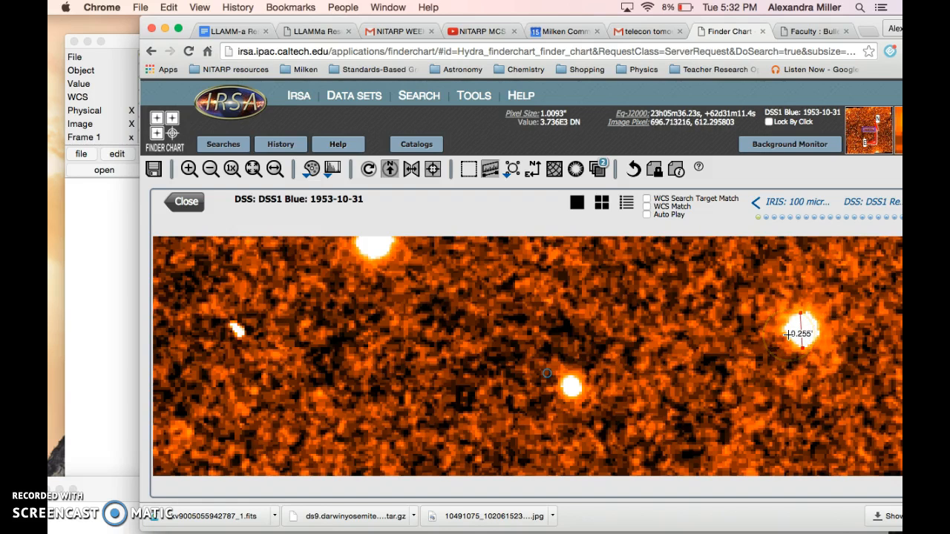
pyautogui.click(798, 339)
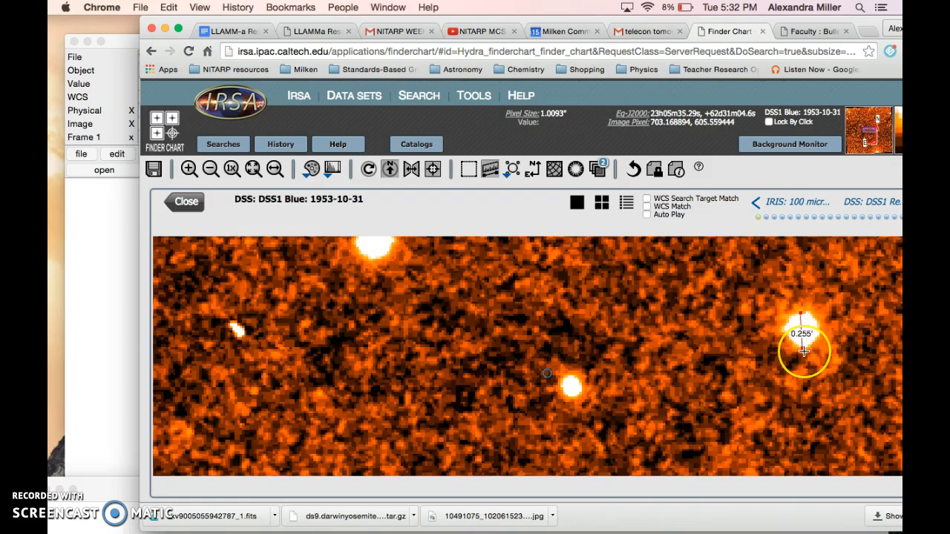
# Replace the measurement with the distance from the bright star at the image's upper edge to the star beside the target marker
pyautogui.click(490, 174)
pyautogui.moveTo(365, 239); pyautogui.dragTo(630, 437)
pyautogui.click(489, 169)
pyautogui.click(445, 288)
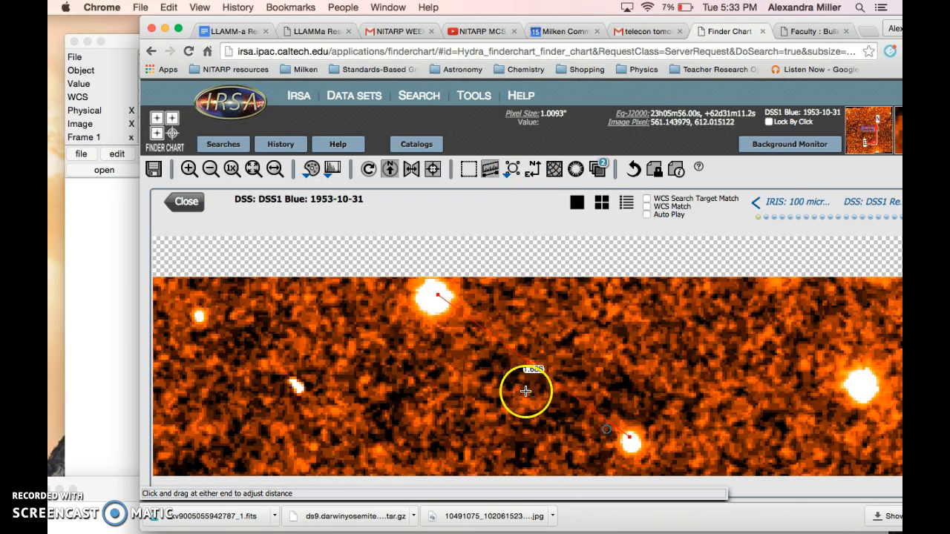
# In the Distance Tool layer options, compare the Deg and Arc Min units, set the unit to Arc Sec, and close the options
pyautogui.click(597, 169)
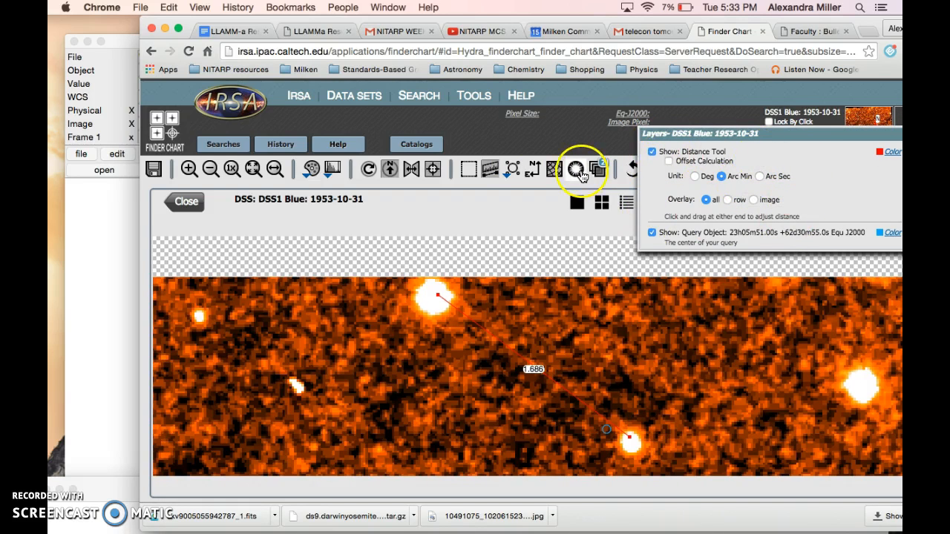
pyautogui.click(699, 177)
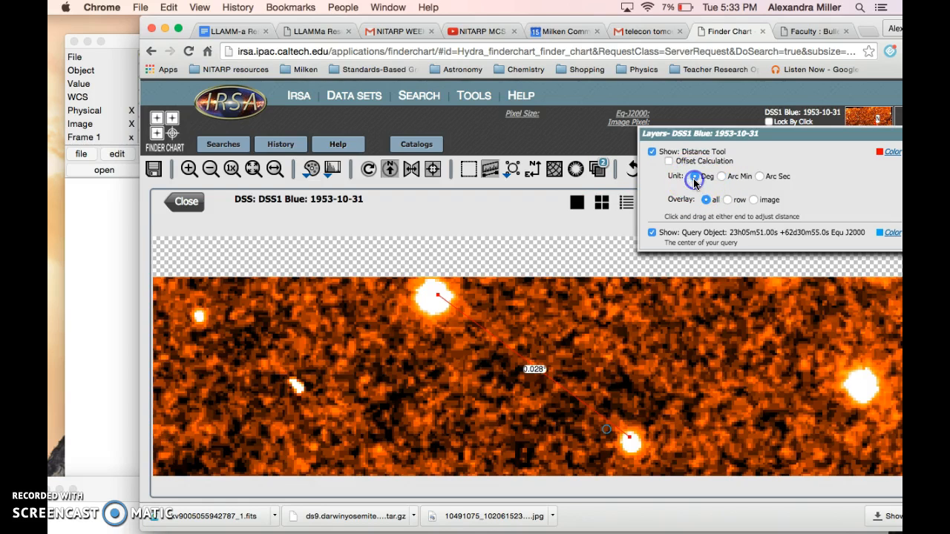
pyautogui.click(721, 177)
pyautogui.click(759, 177)
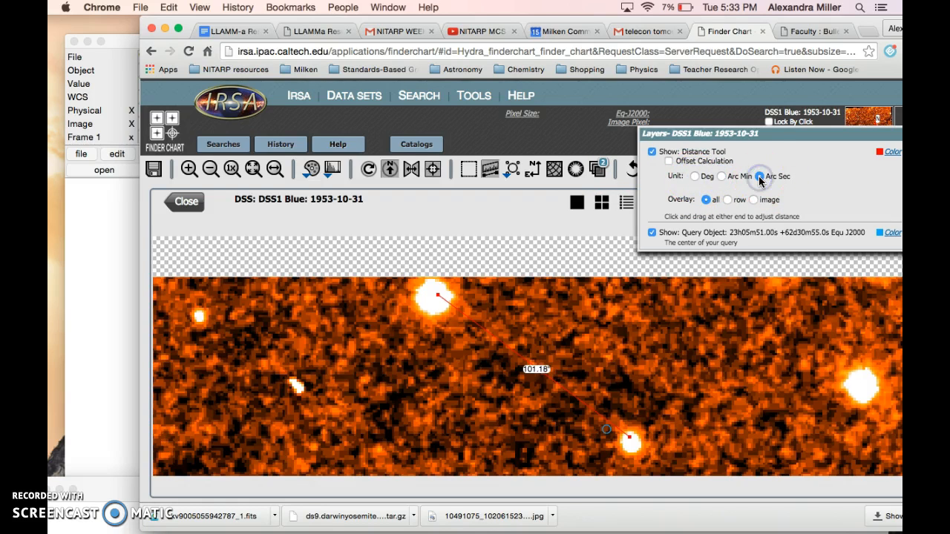
pyautogui.click(754, 178)
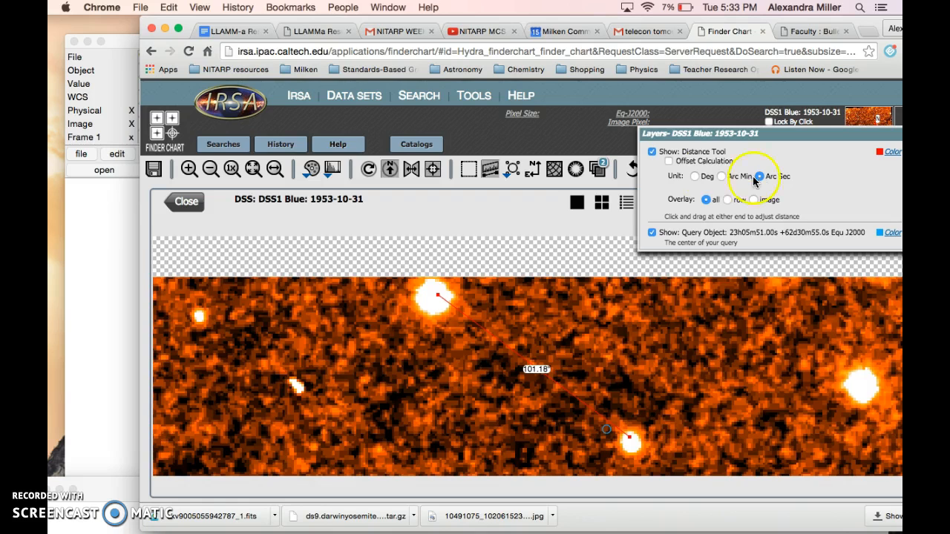
pyautogui.click(694, 176)
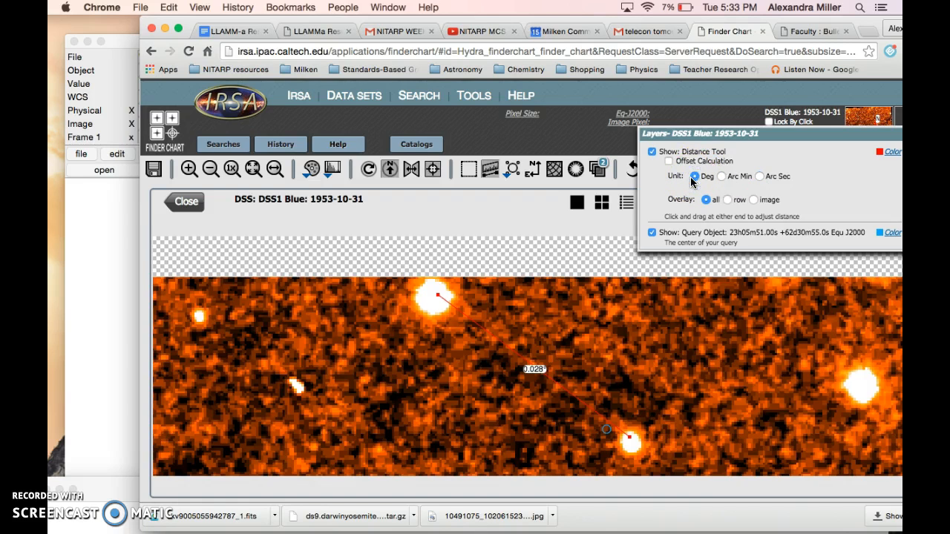
pyautogui.click(722, 178)
pyautogui.click(759, 177)
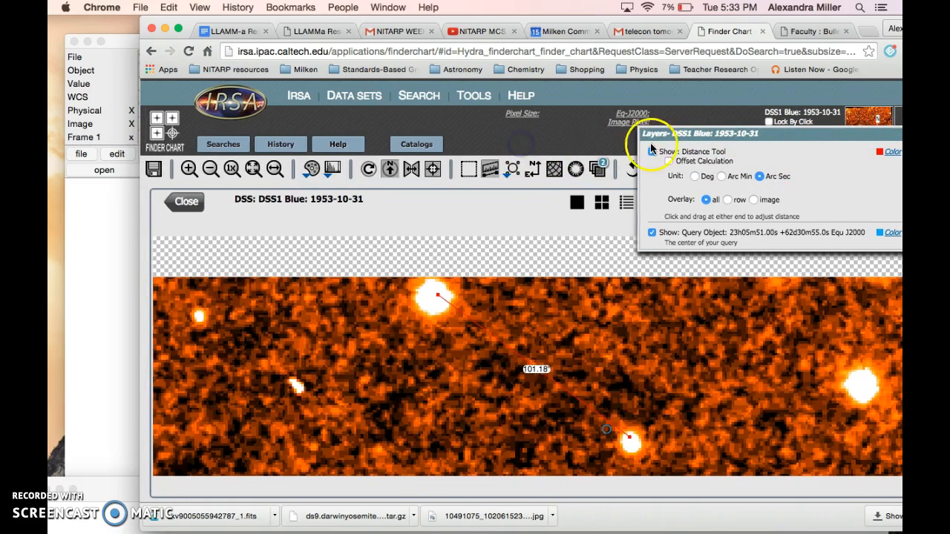
pyautogui.moveTo(661, 133); pyautogui.dragTo(506, 133)
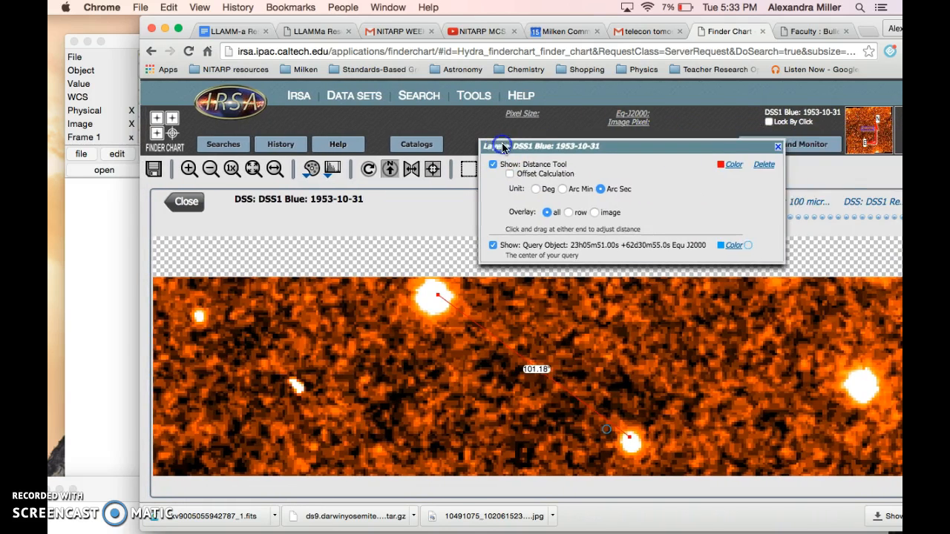
pyautogui.click(778, 147)
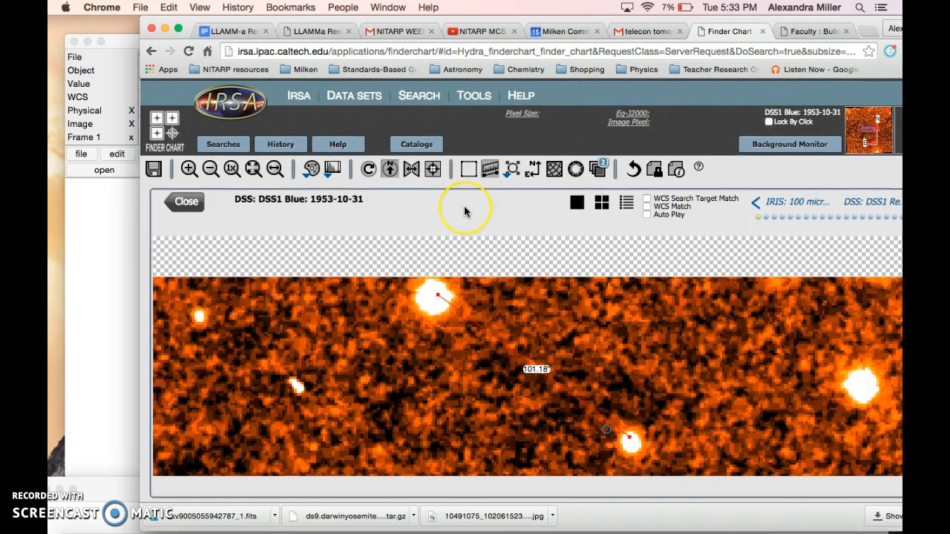
# Review the image's file download options with FITS file as the type, and close them
pyautogui.click(154, 169)
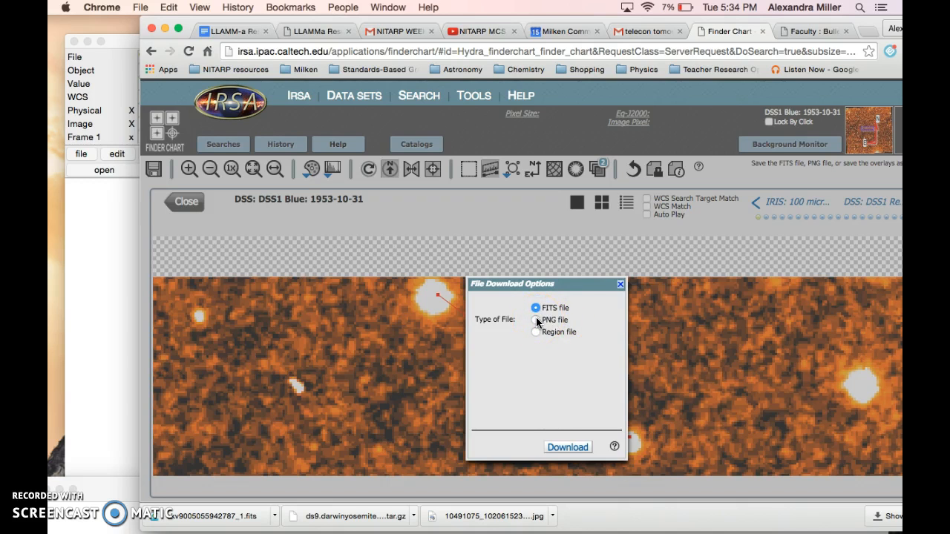
pyautogui.click(555, 308)
pyautogui.click(565, 449)
pyautogui.click(621, 289)
pyautogui.click(621, 286)
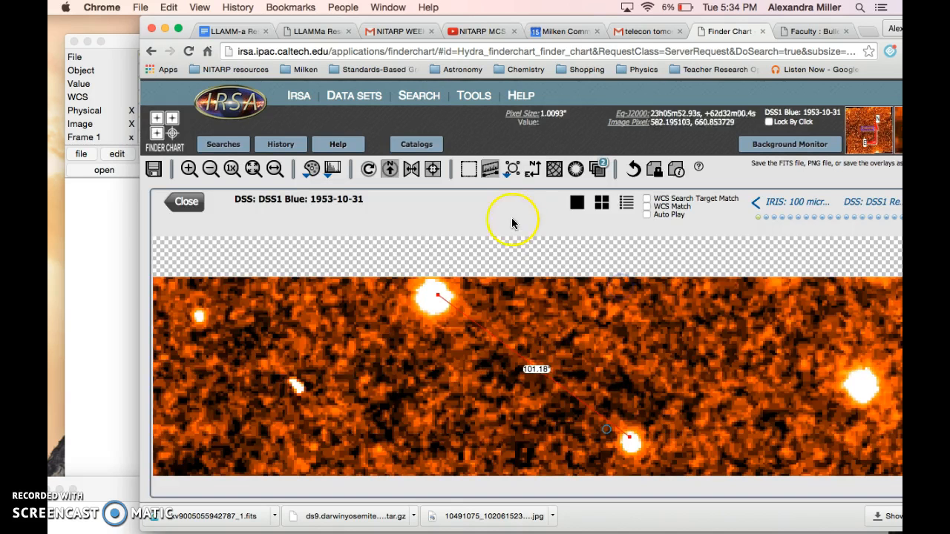